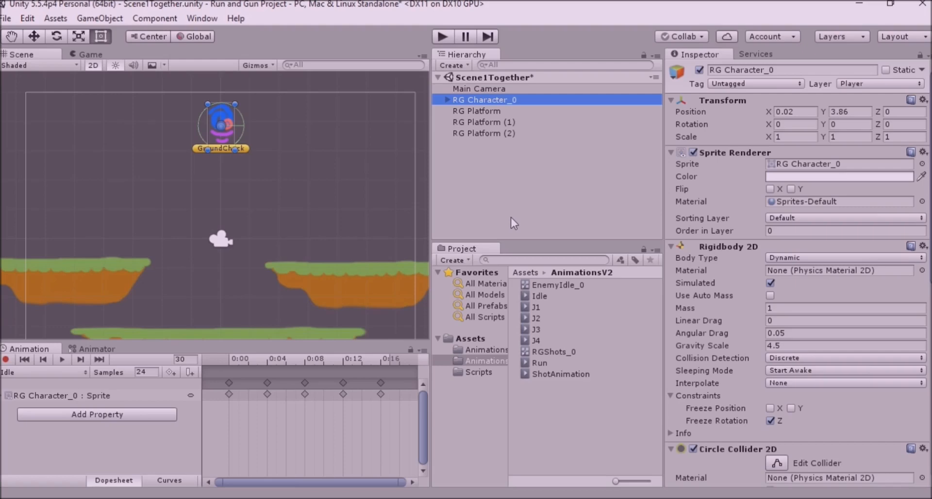
- Create an enemy object in the scene from sprites EnemyIdle_0 to EnemyIdle_3, saving its animation as EnemyPatrol in AnimationsV2
left_click(468, 336)
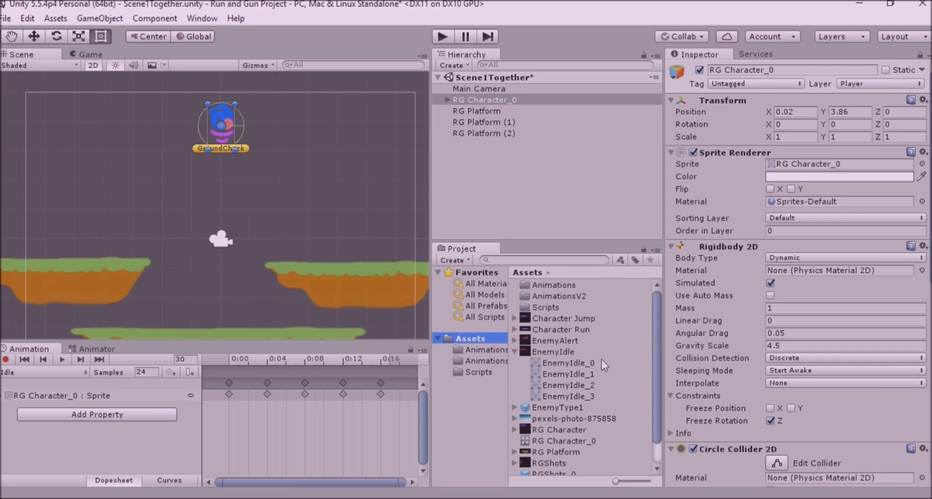
left_click(564, 363)
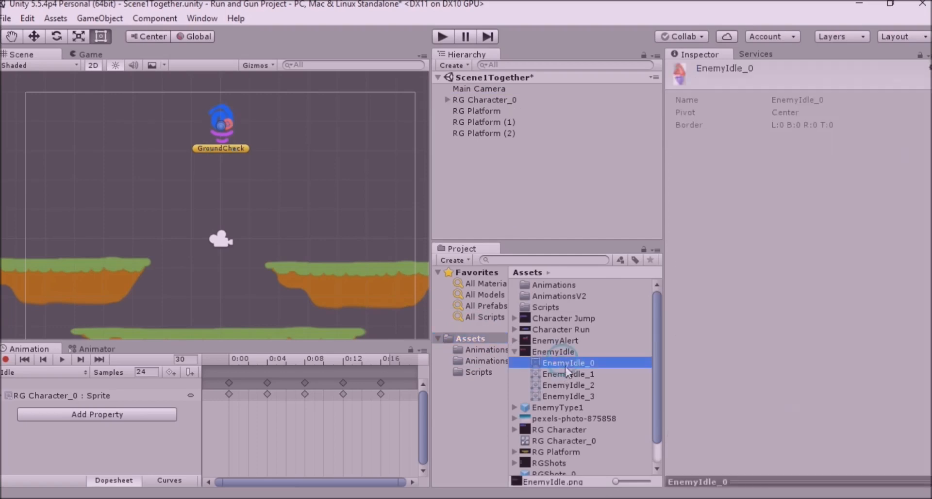
left_click(571, 394, "shift")
left_click_drag(557, 361, 479, 182)
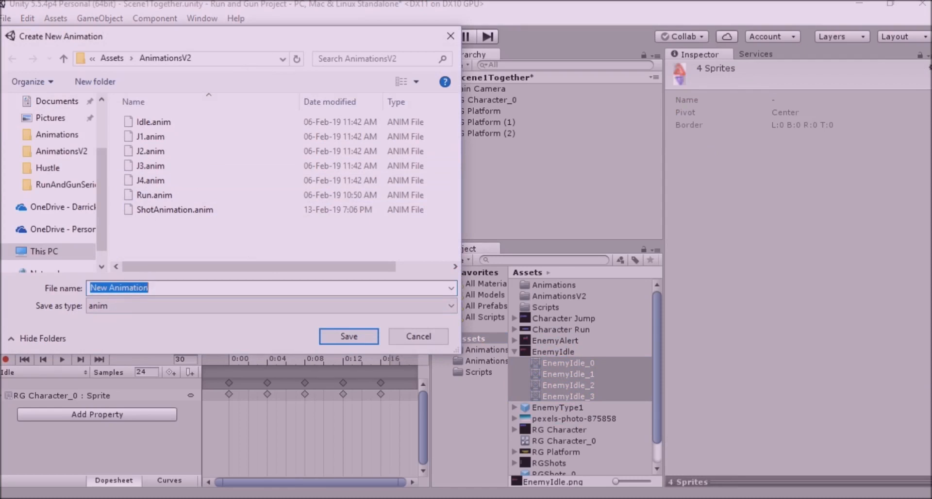
type("EnemyPatrol")
left_click(338, 337)
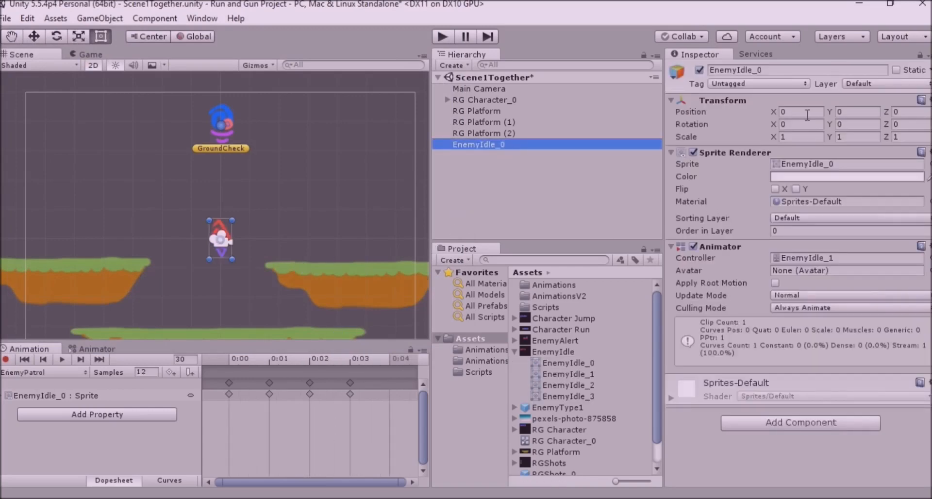
- Add a Rigidbody 2D component to the EnemyIdle_0 object and freeze its Z rotation
left_click(848, 420)
left_click(766, 279)
left_click(762, 238)
scroll(797, 337, "down", 5)
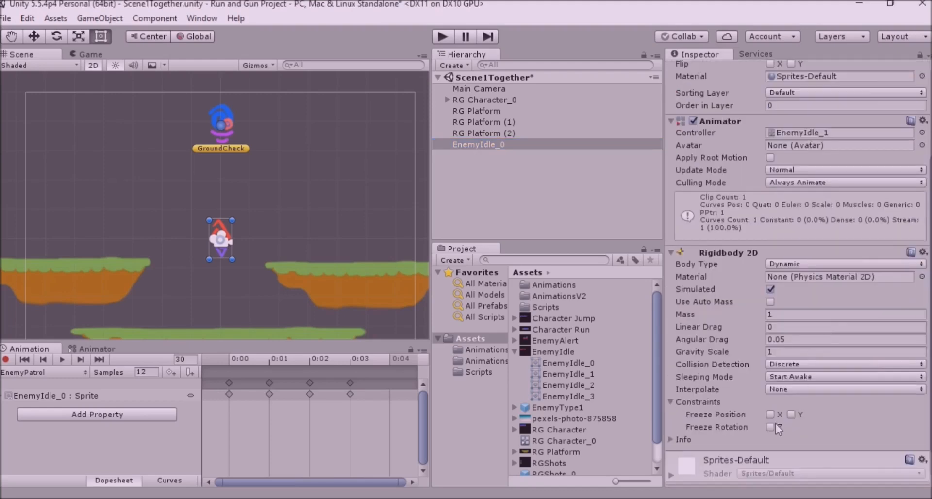
left_click(770, 427)
- Add a Circle Collider 2D component to the EnemyIdle_0 object
scroll(760, 369, "down", 1)
left_click(816, 467)
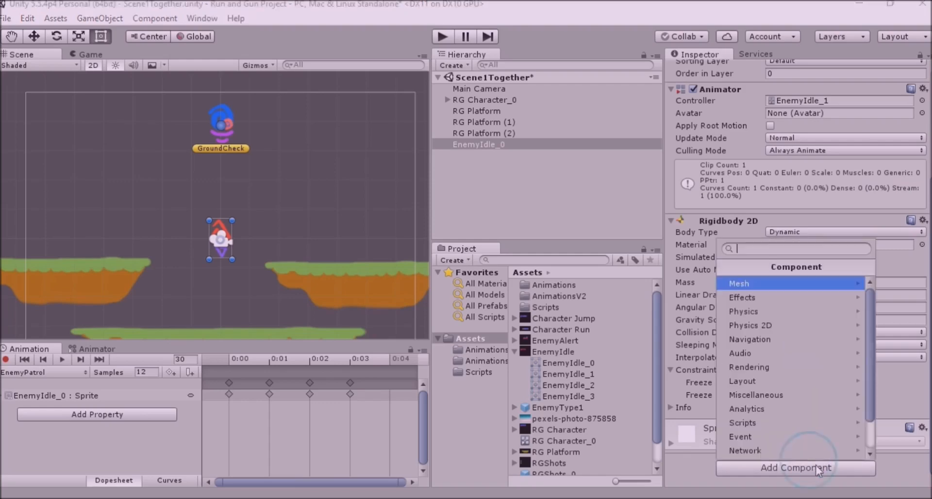
left_click(774, 326)
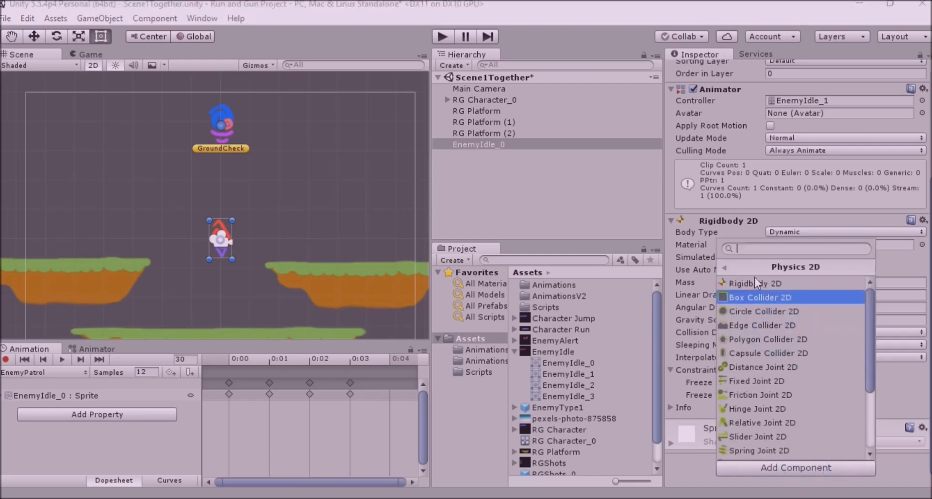
left_click(761, 312)
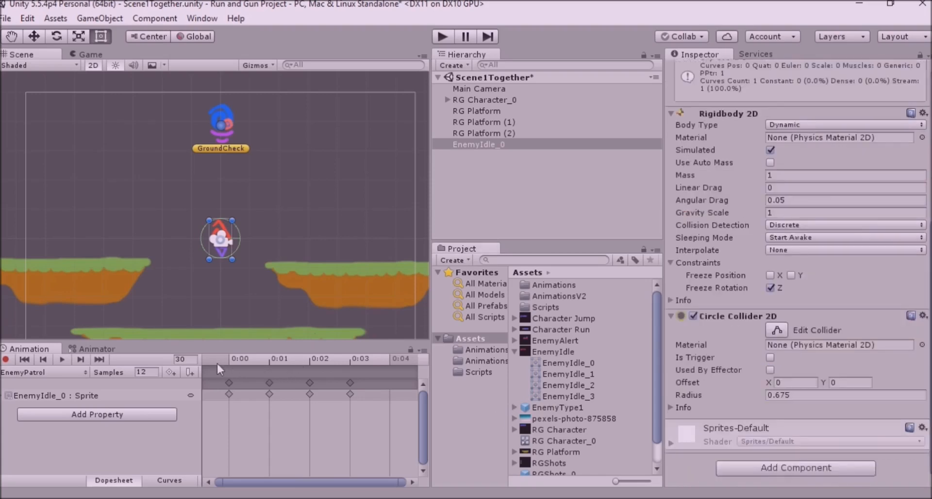
- Set the EnemyPatrol animation's samples to 24 and space its last three sprite keyframes at 0:02, 0:04 and 0:06
left_click(155, 369)
type("24")
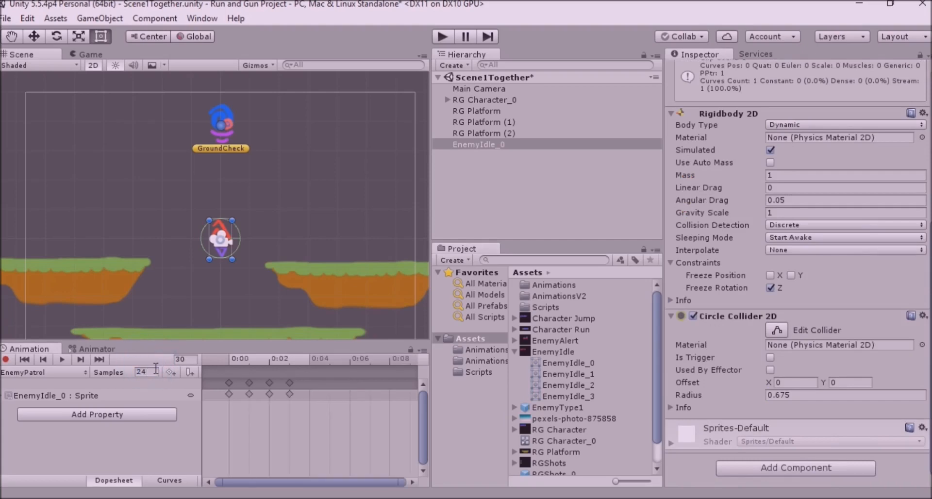
left_click_drag(287, 379, 383, 389)
left_click_drag(270, 383, 311, 383)
left_click_drag(250, 383, 270, 383)
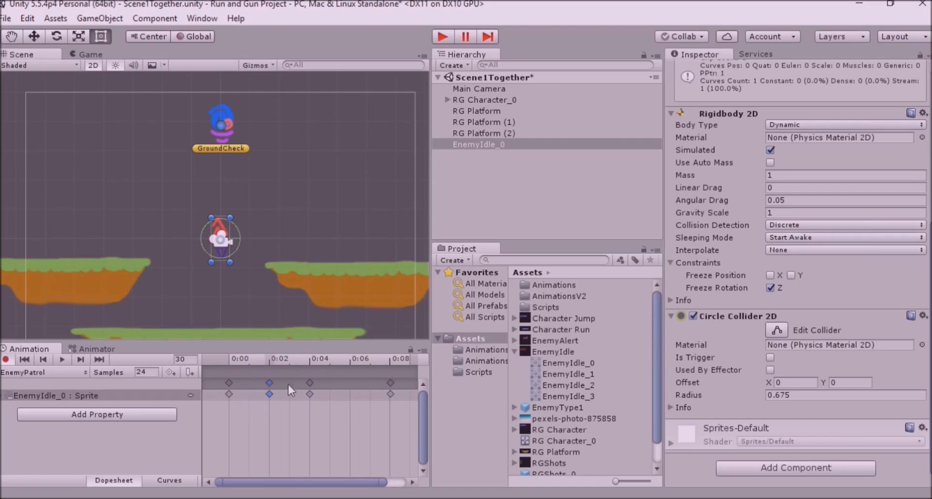
left_click_drag(392, 383, 353, 383)
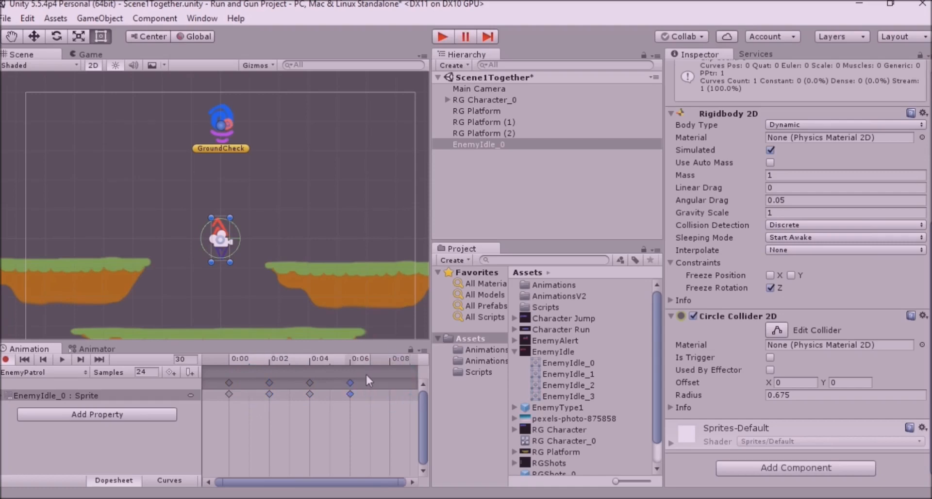
- Paste a copy of the 0:06 sprite keyframe at 0:08 and preview the EnemyPatrol animation
left_click(389, 360)
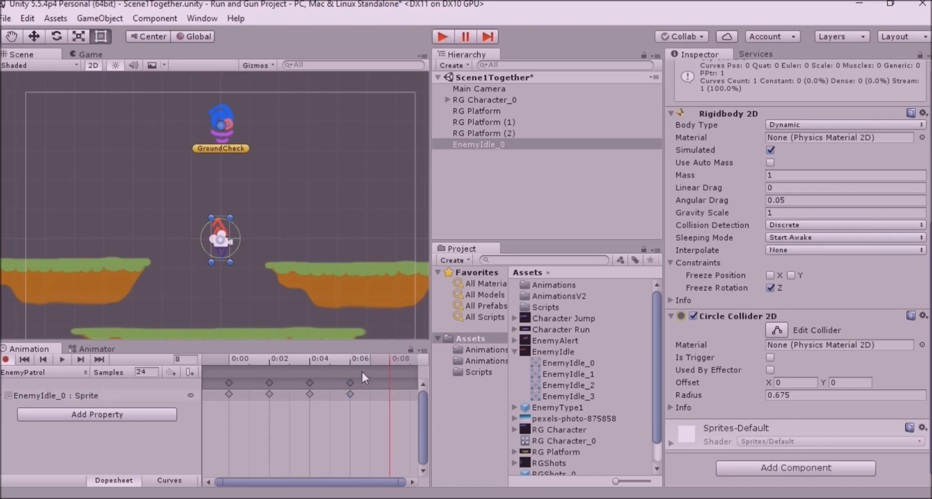
key("ctrl+v")
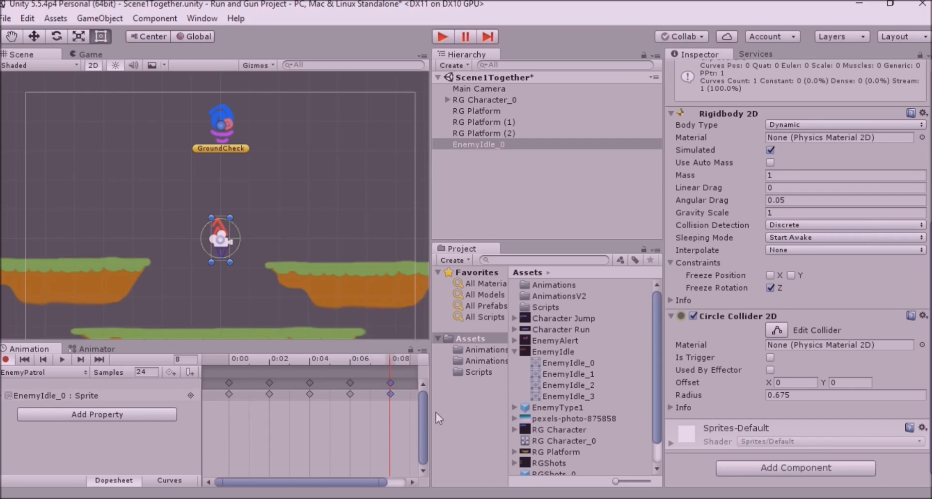
left_click(60, 361)
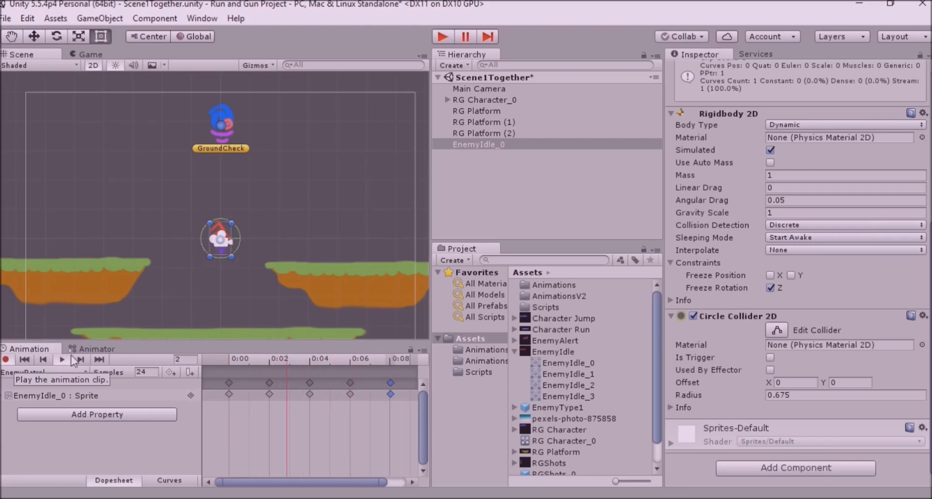
- Record a position keyframe for the enemy at 0:00 with X and Y set to 0
left_click(225, 364)
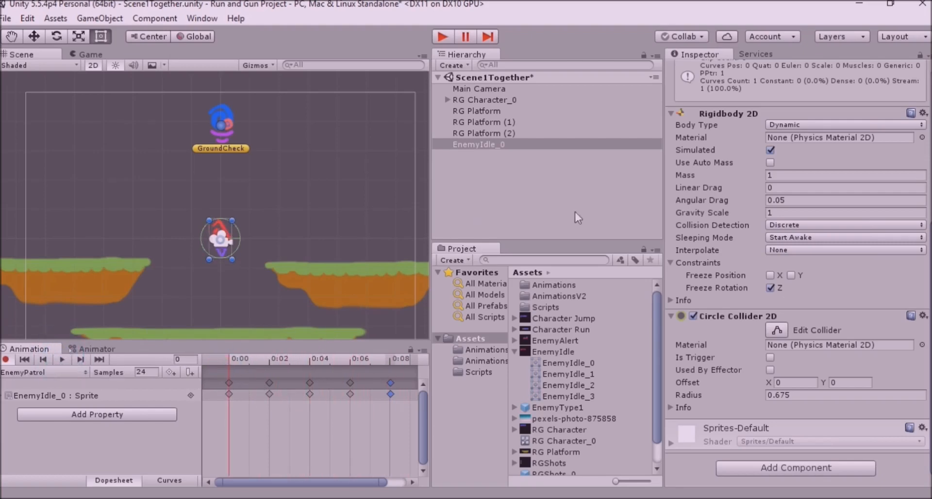
scroll(759, 159, "up", 10)
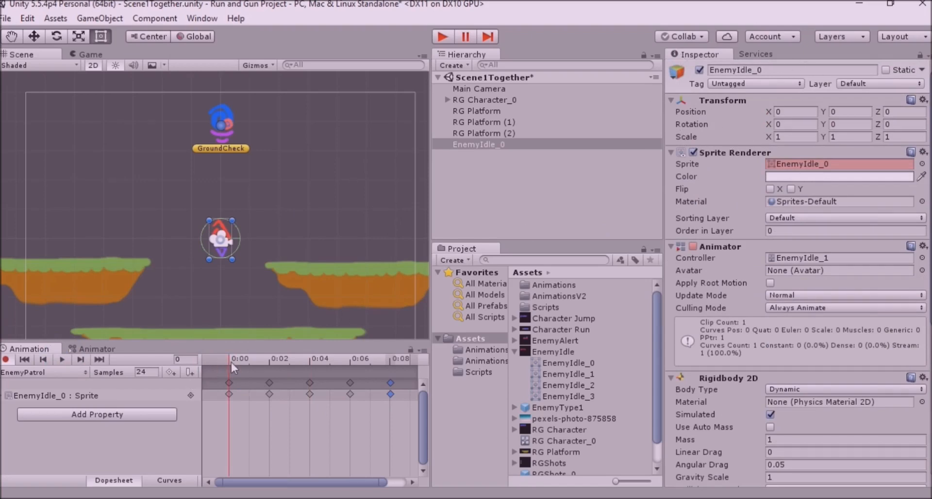
left_click(228, 387)
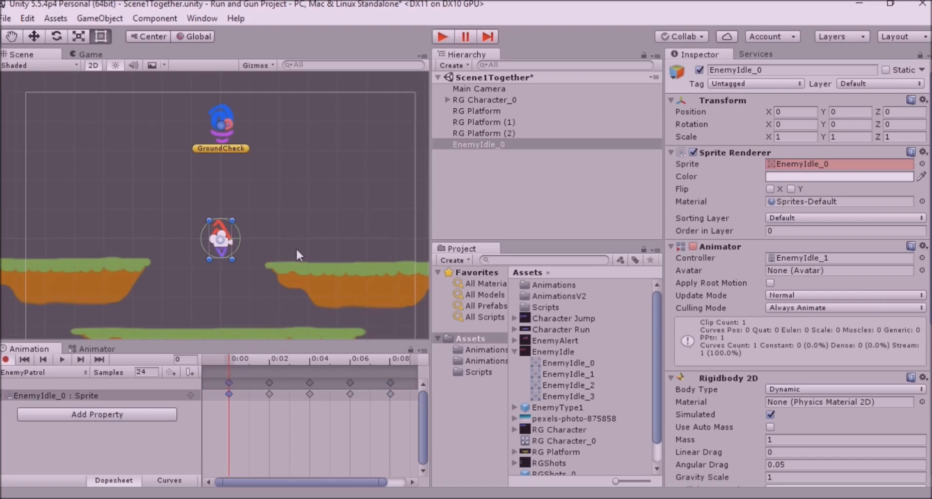
left_click_drag(220, 227, 275, 212)
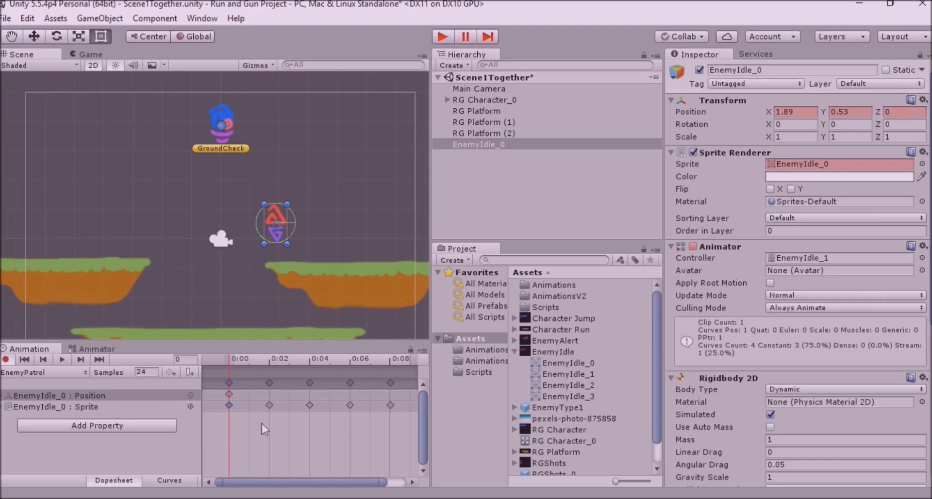
left_click(794, 112)
type("0")
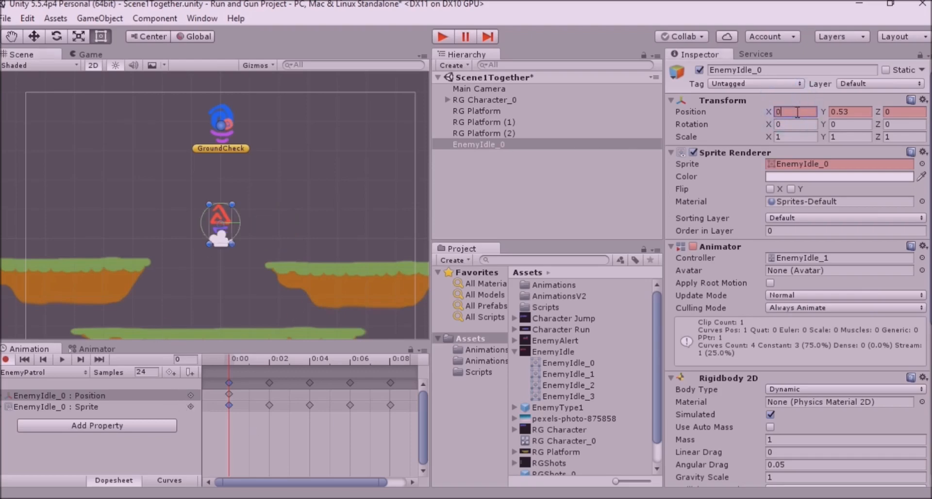
left_click(857, 109)
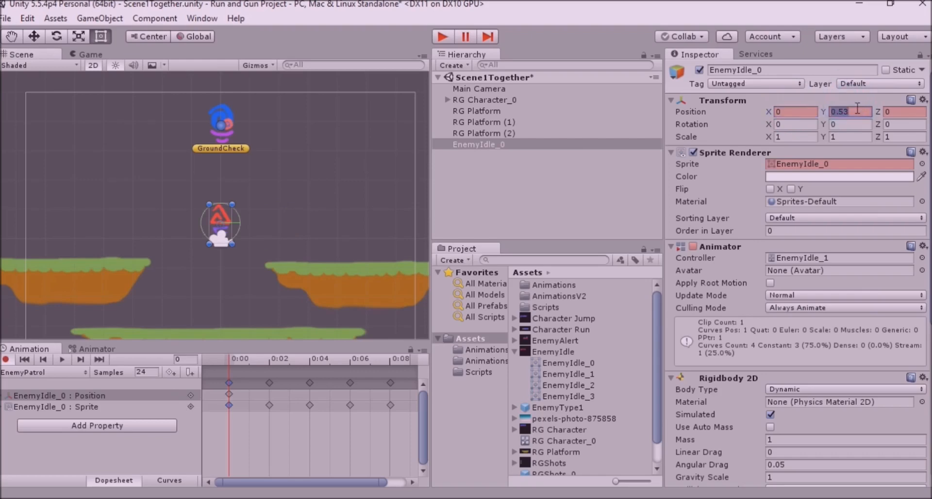
type("0")
key("Return")
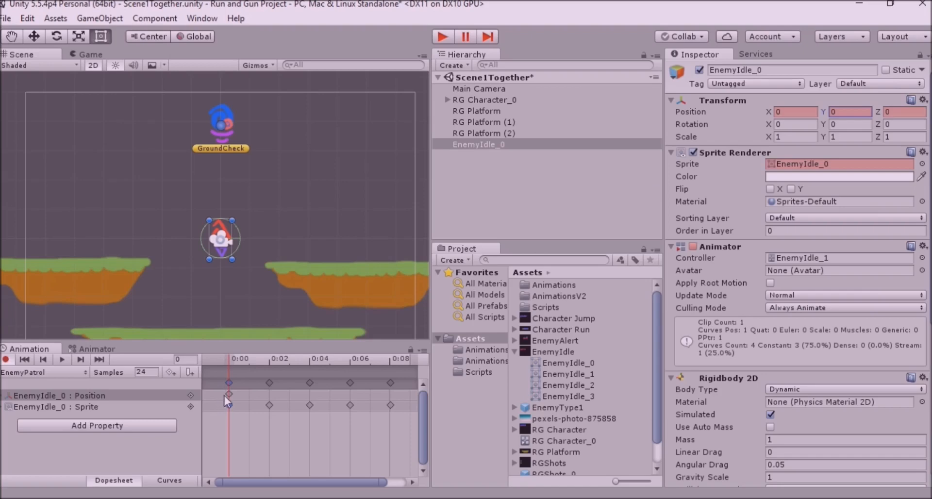
- Record an enemy position keyframe at 0:08 with X set to 3, and preview the animation
left_click_drag(282, 482, 301, 482)
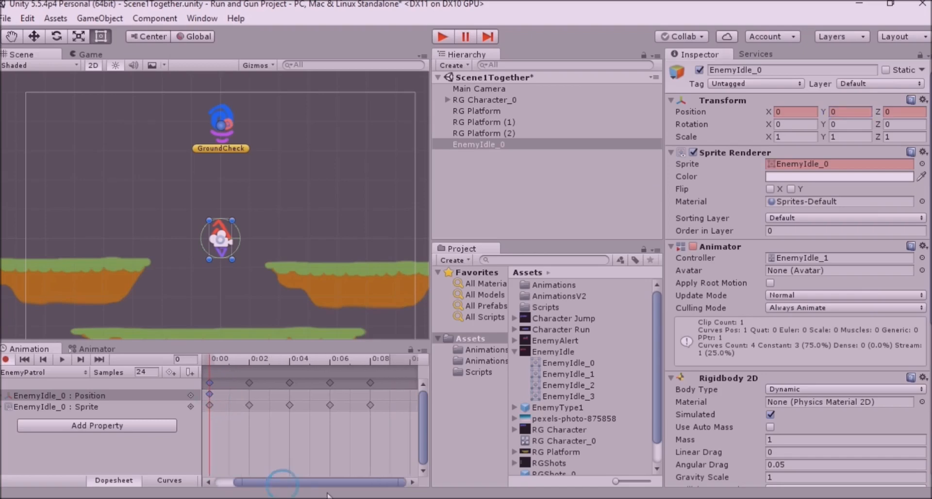
left_click(370, 362)
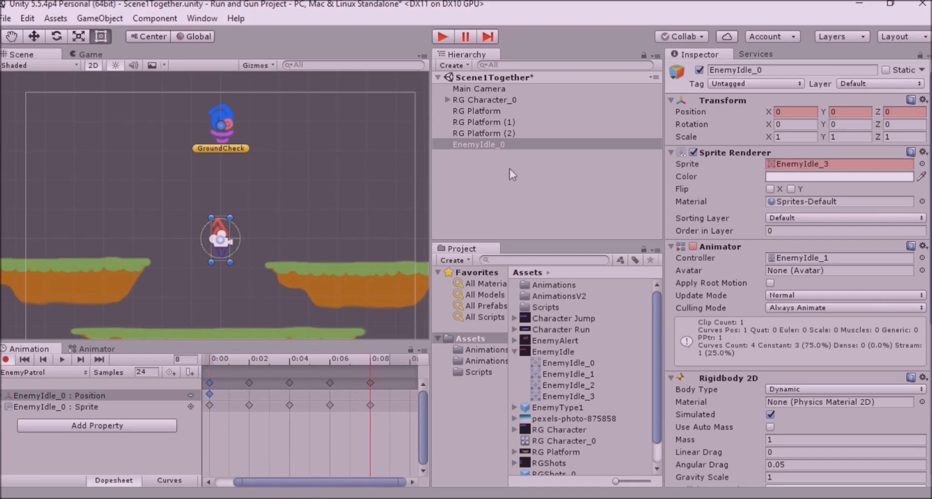
left_click(801, 112)
type("3")
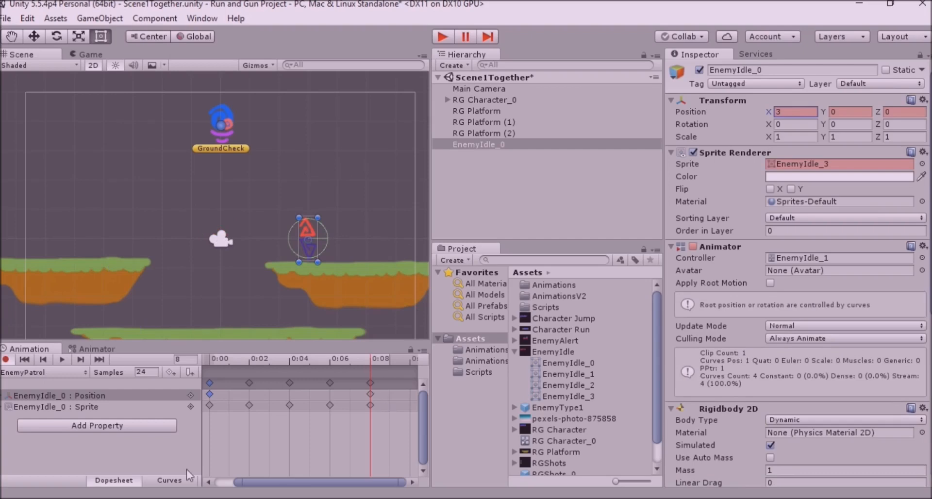
left_click(205, 359)
left_click(64, 359)
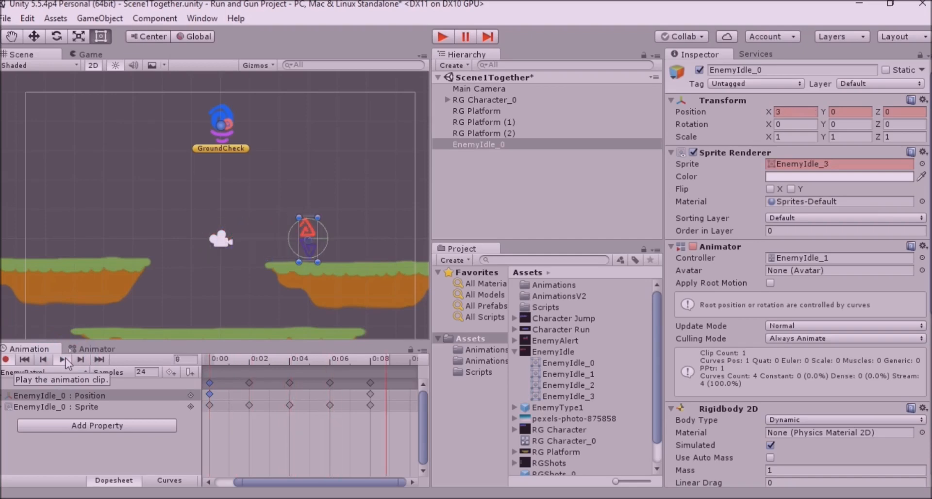
- Copy the keyframes from 0:00 to 0:06, paste them starting at 0:10, and delete the pasted Position keyframe at 0:10
scroll(251, 407, "down", 2)
scroll(273, 407, "down", 1)
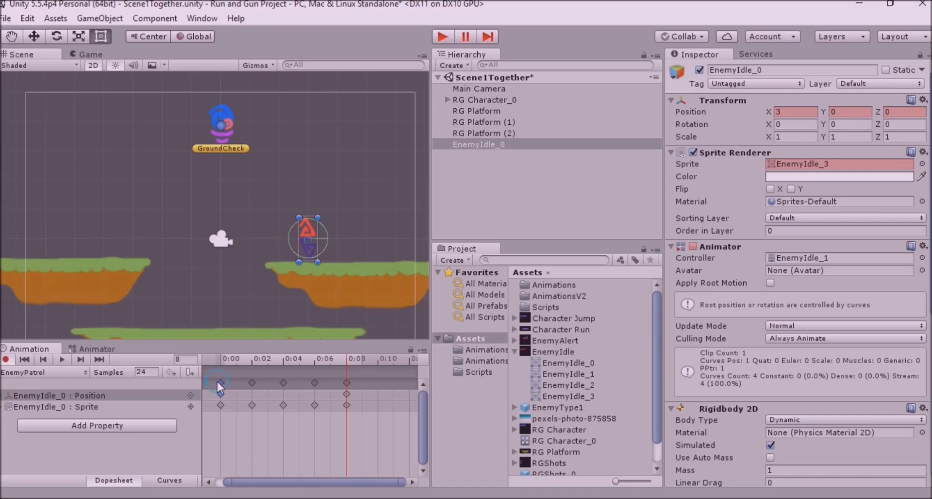
left_click(257, 419)
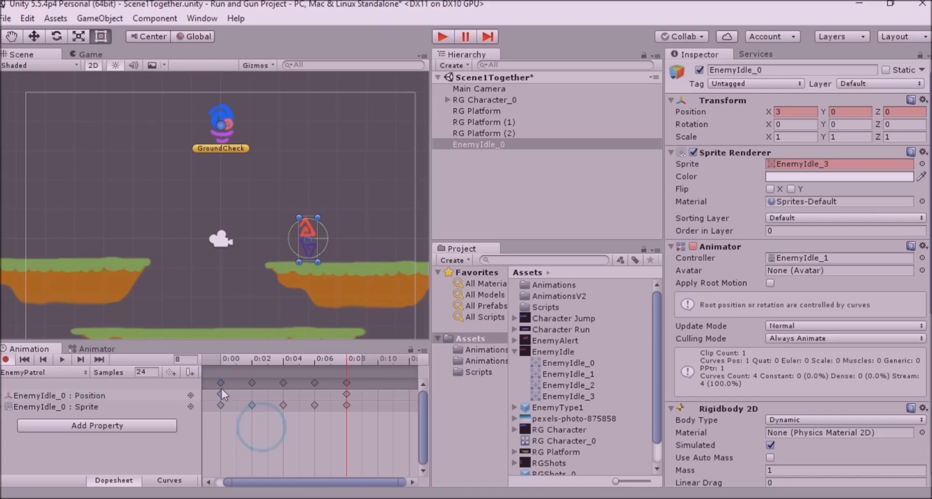
left_click(222, 383)
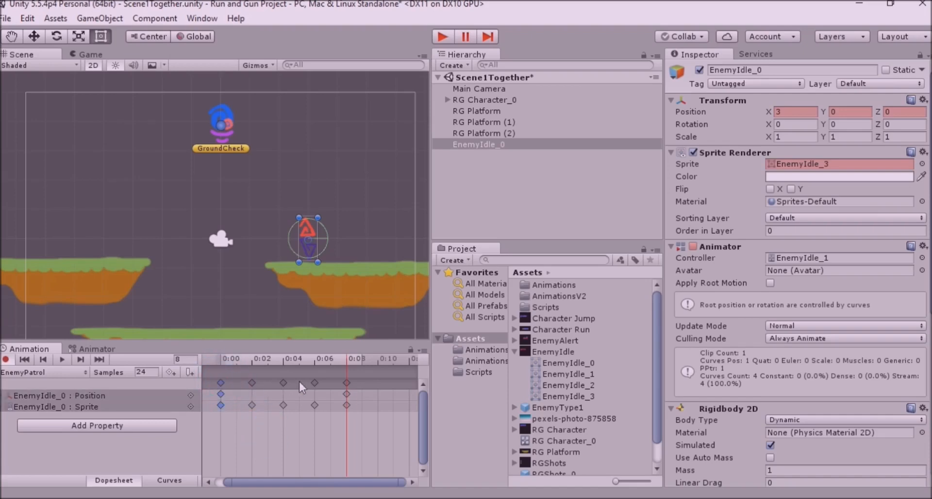
left_click(258, 457)
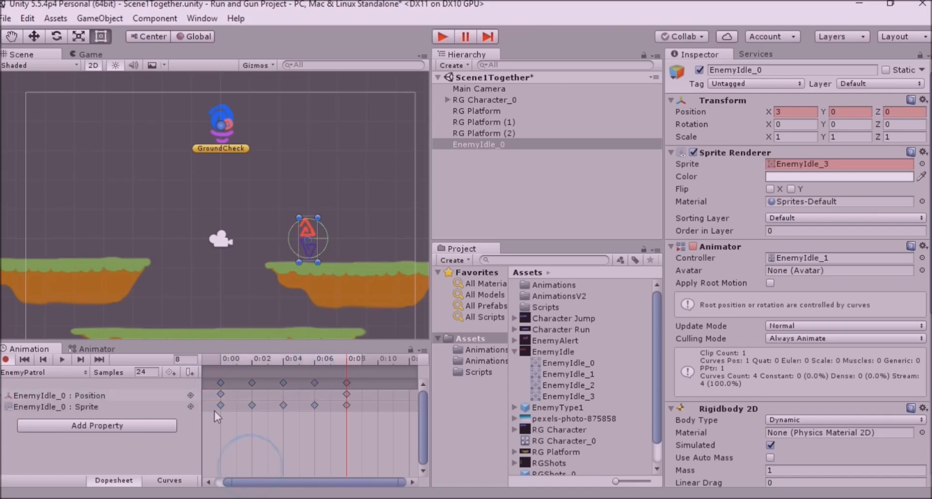
left_click(220, 383)
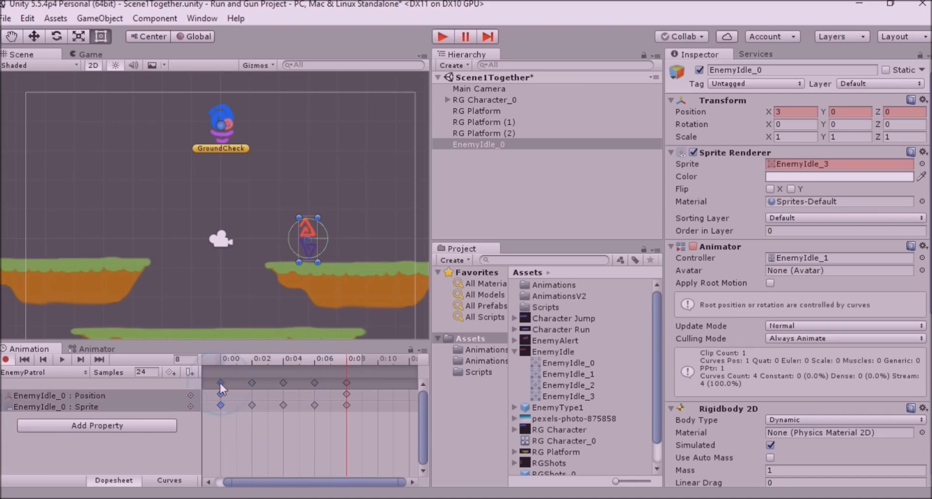
left_click(315, 384, "shift")
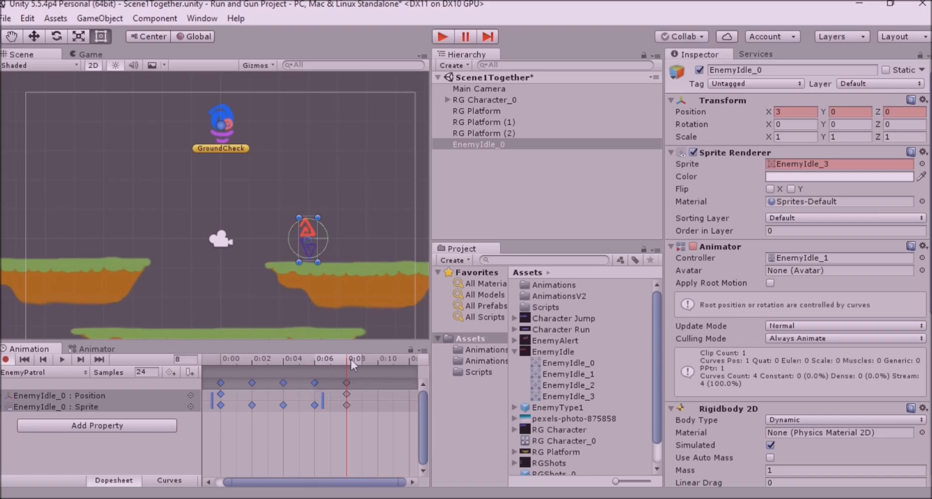
left_click_drag(369, 357, 377, 357)
left_click(389, 450)
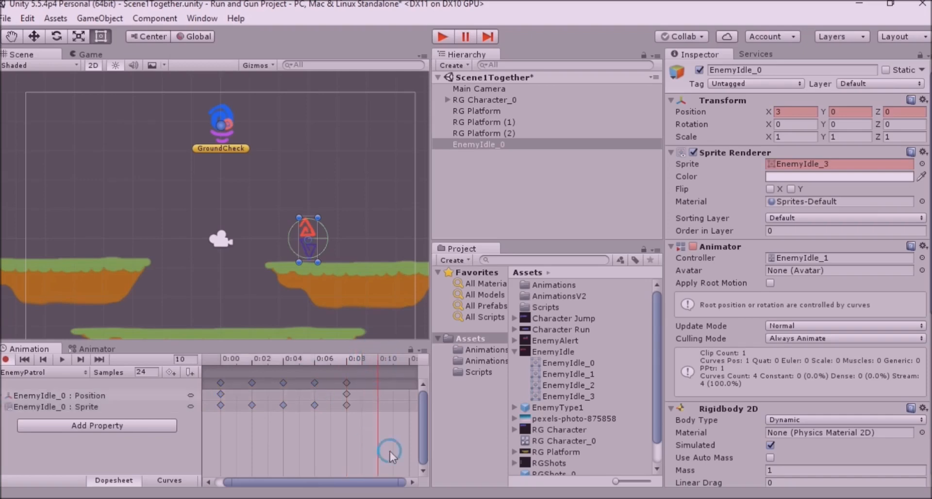
key("ctrl+v")
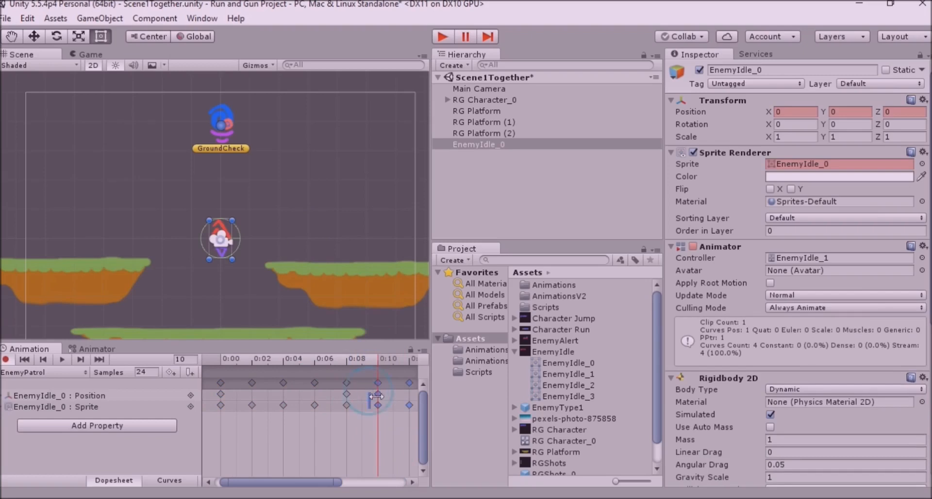
left_click(378, 392)
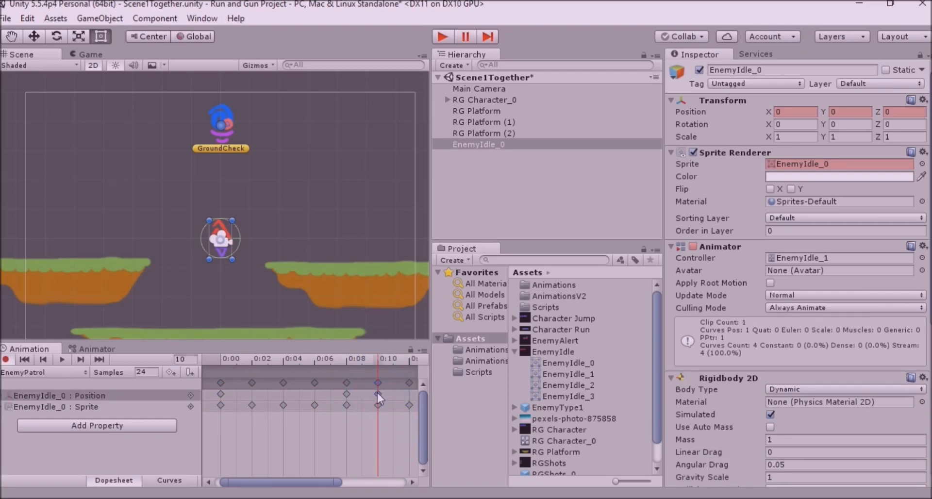
key("Delete")
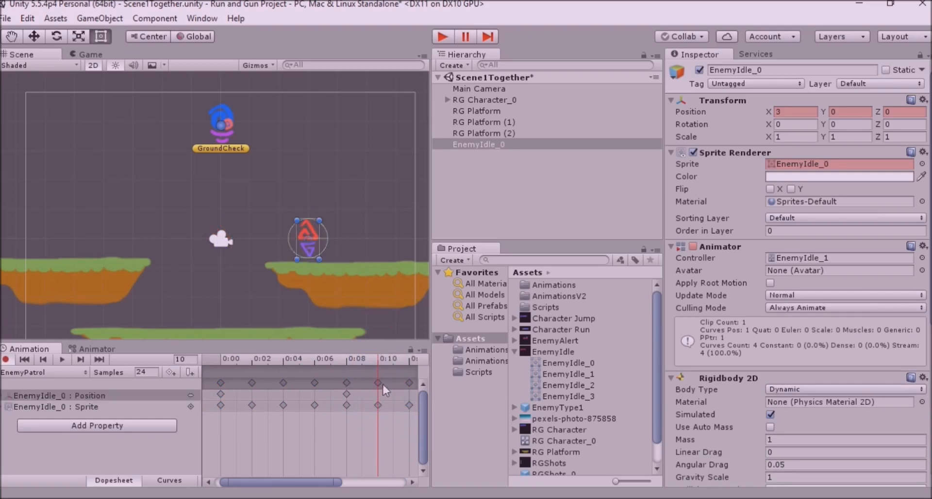
- Delete the enemy's keyframes at 0:08 and shift the 0:10 to 0:16 sprite keyframes earlier so they start at 0:08
left_click(346, 382)
key("Delete")
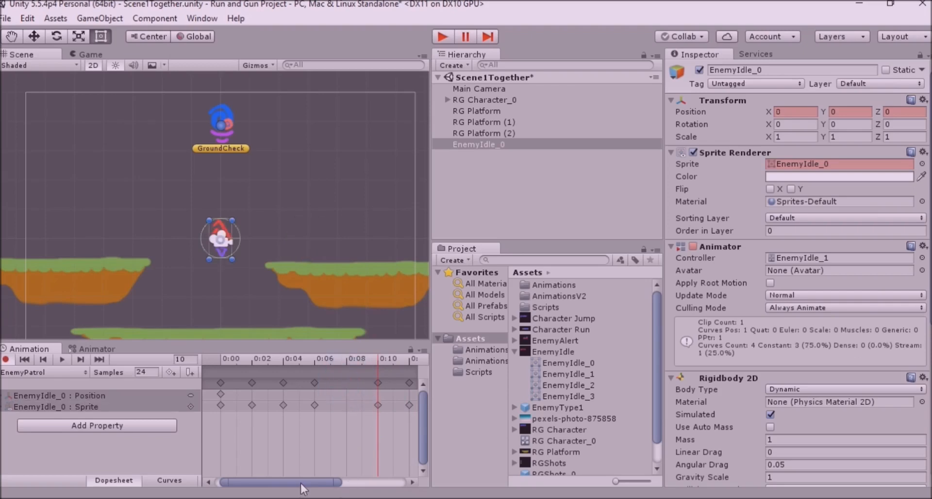
left_click_drag(304, 483, 391, 461)
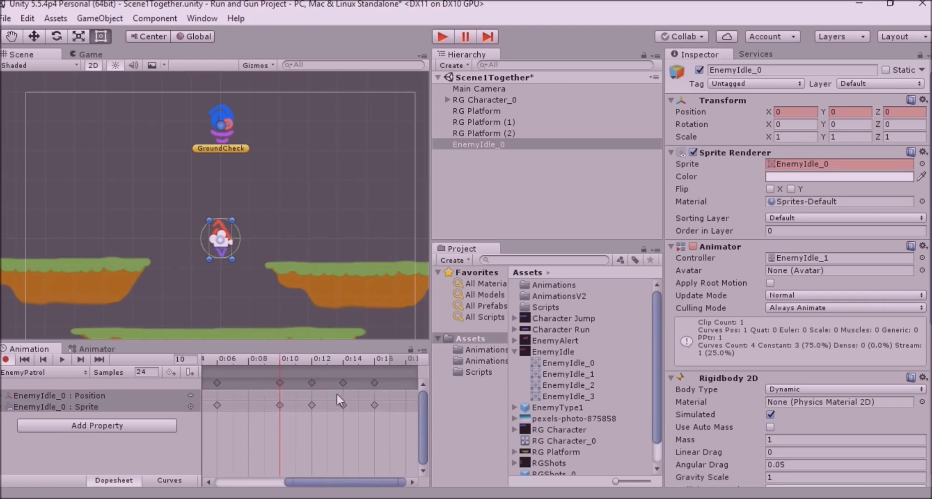
left_click(278, 383)
left_click(374, 382, "shift")
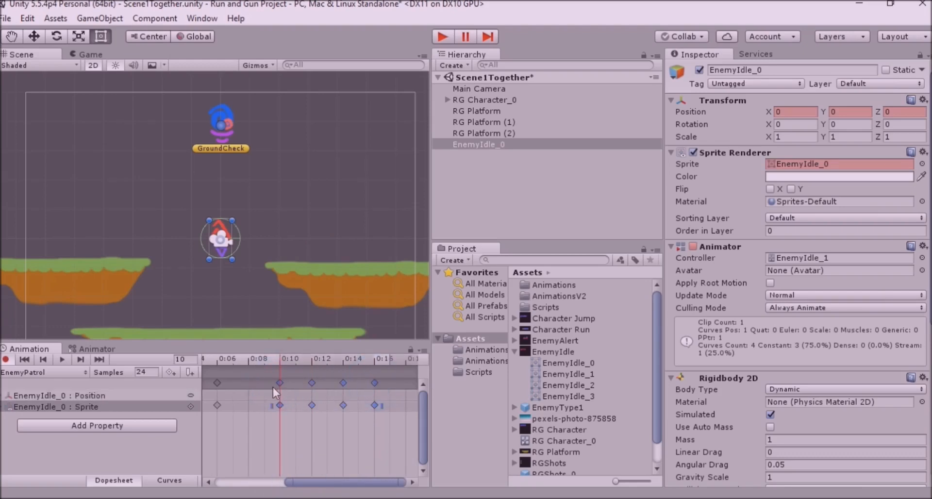
left_click_drag(279, 384, 247, 383)
left_click(261, 383)
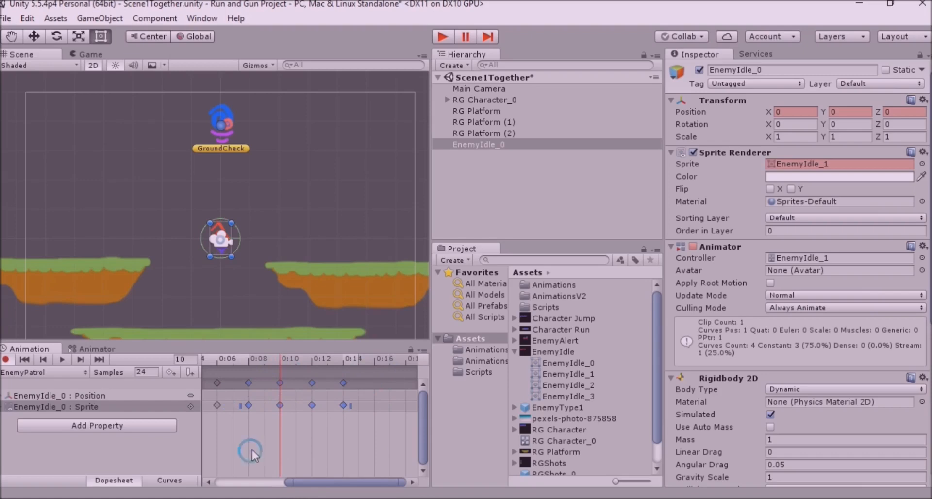
middle_click_drag(261, 383, 303, 383)
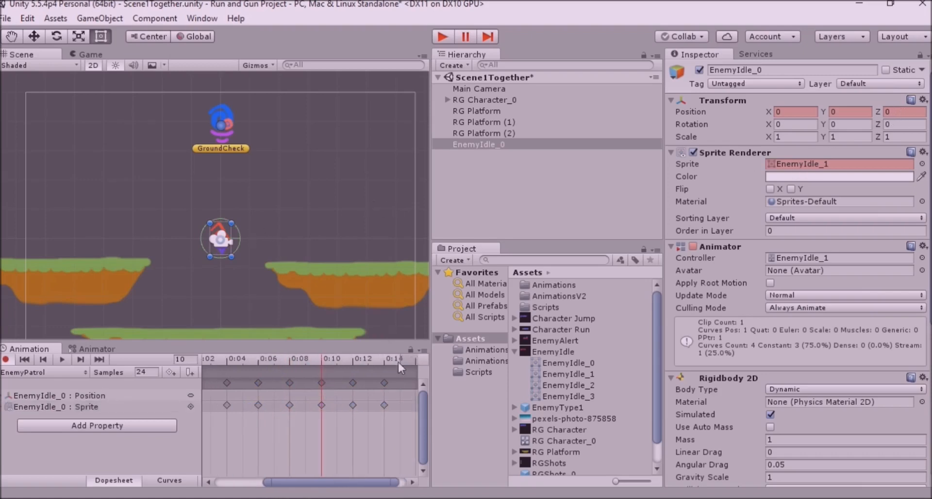
- Record an enemy position keyframe at 0:14 with X set to 3, and preview the animation from 0:00
left_click(383, 360)
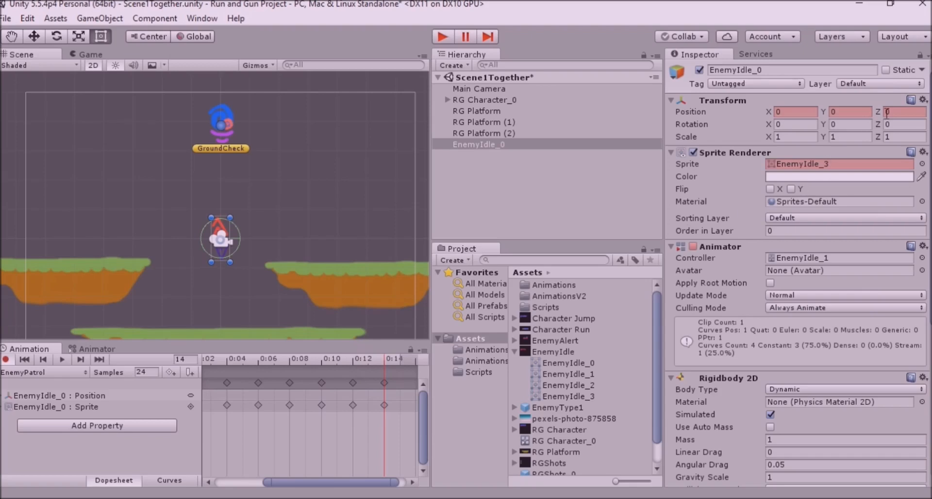
left_click(783, 111)
type("3")
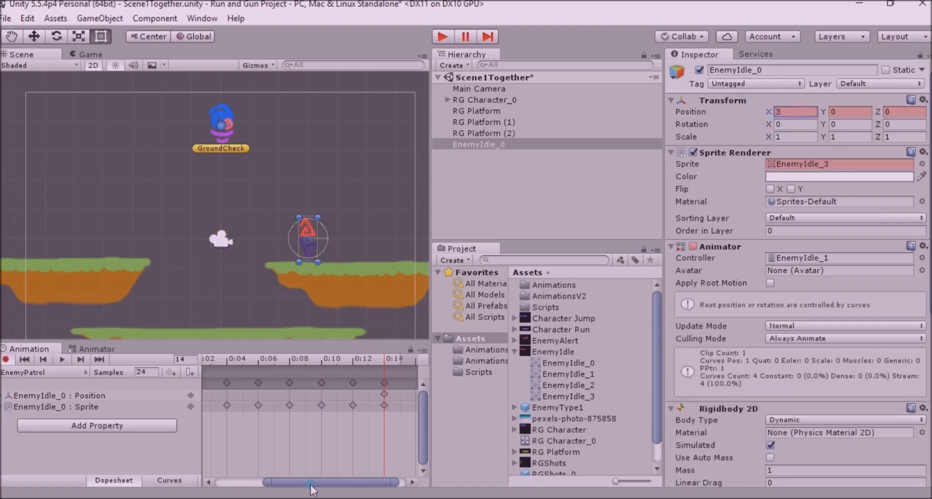
left_click_drag(311, 482, 246, 480)
left_click(231, 358)
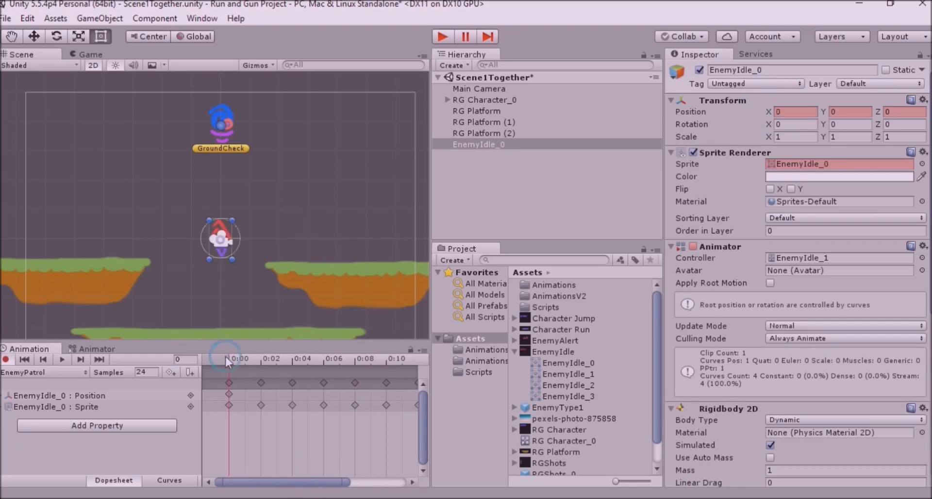
left_click(62, 359)
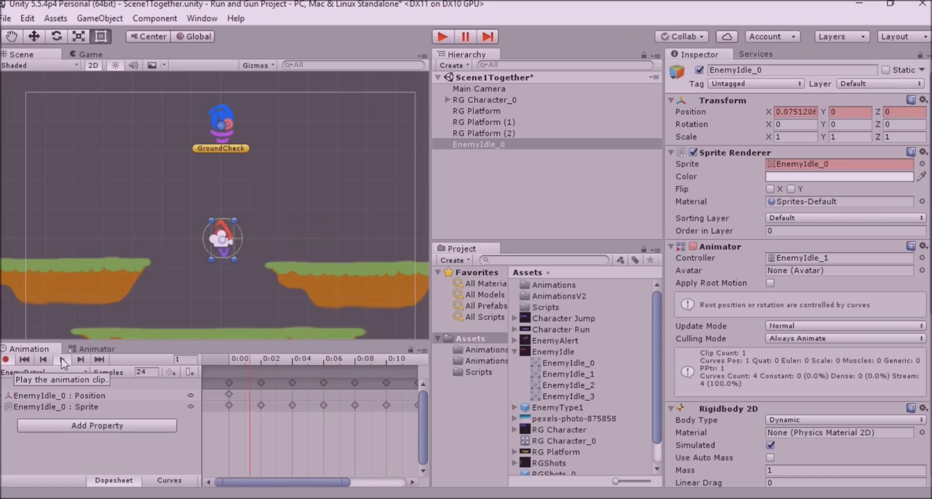
left_click(62, 360)
- Copy the enemy's keyframes from 0:00 to 0:06 and paste them starting at 0:16
left_click_drag(292, 482, 383, 472)
scroll(382, 435, "down", 5)
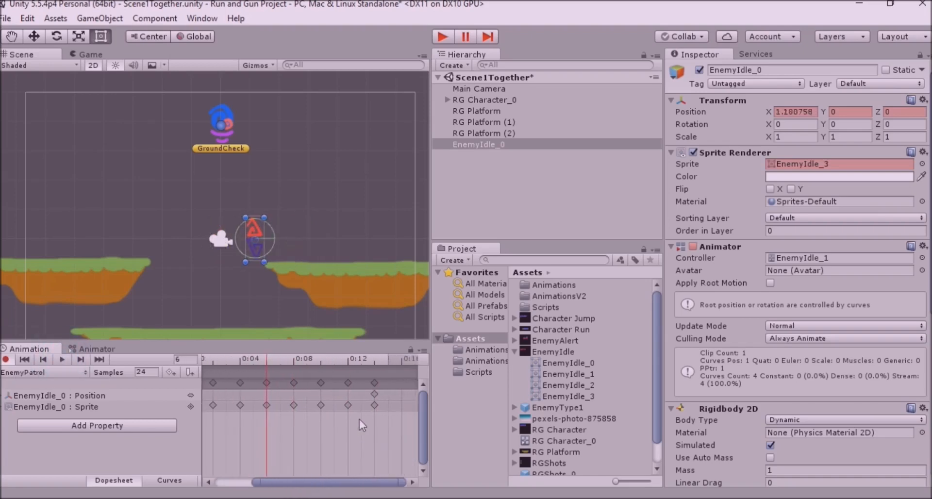
scroll(358, 419, "down", 2)
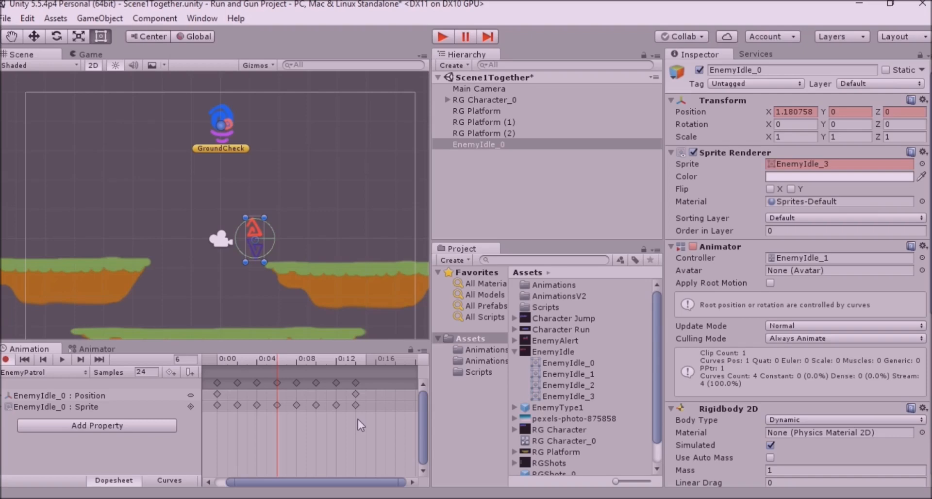
left_click(374, 365)
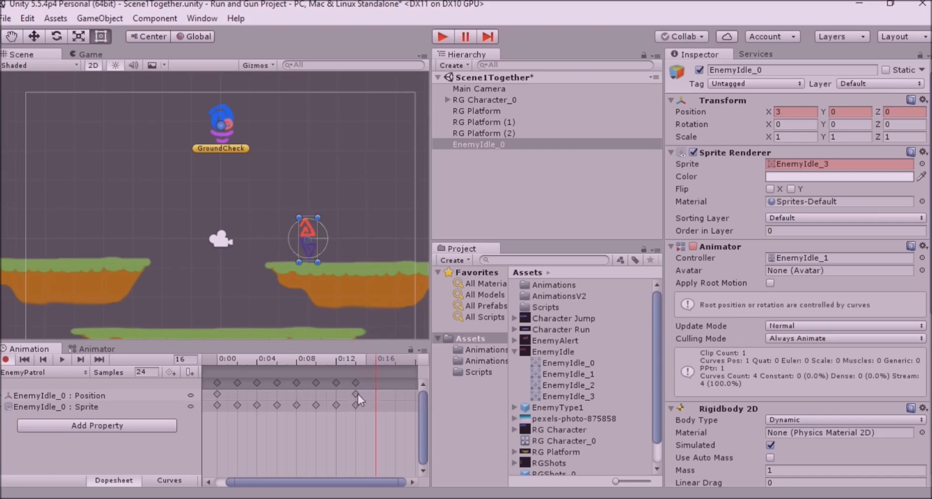
left_click(338, 363)
left_click_drag(295, 360, 346, 360)
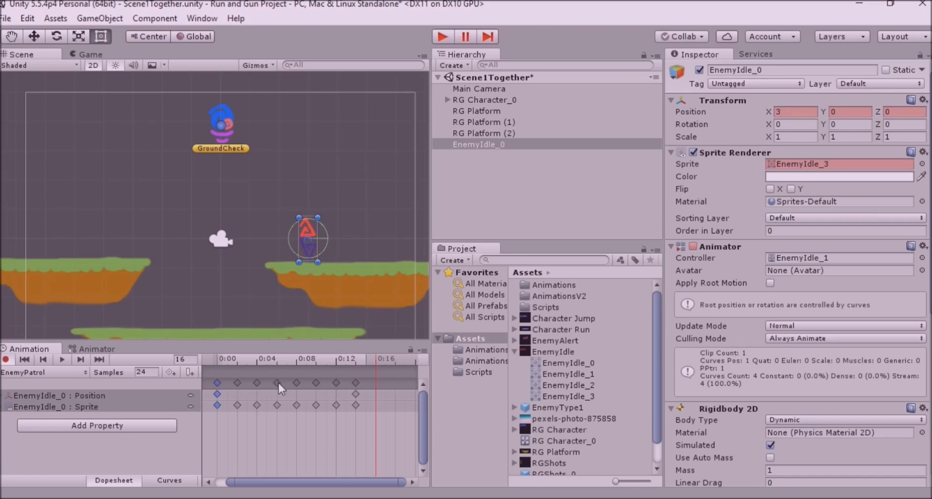
left_click(277, 382, "shift")
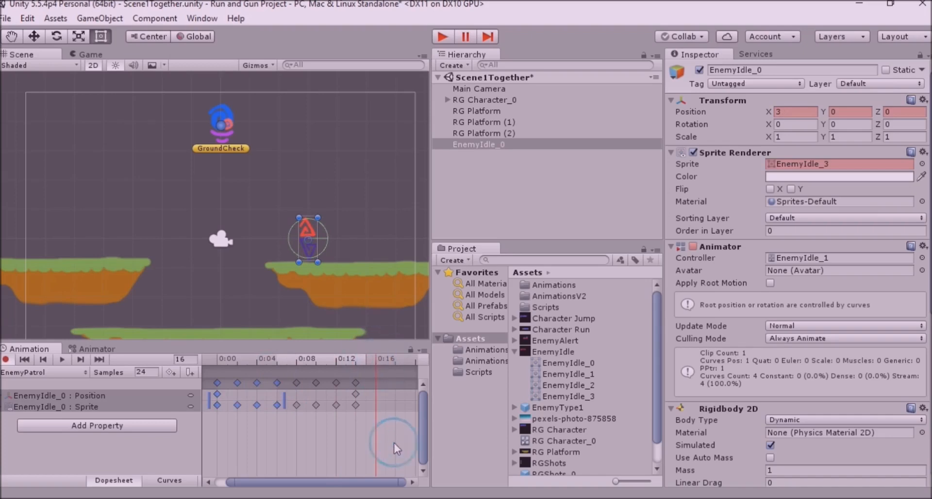
key("ctrl+v")
left_click_drag(325, 482, 368, 482)
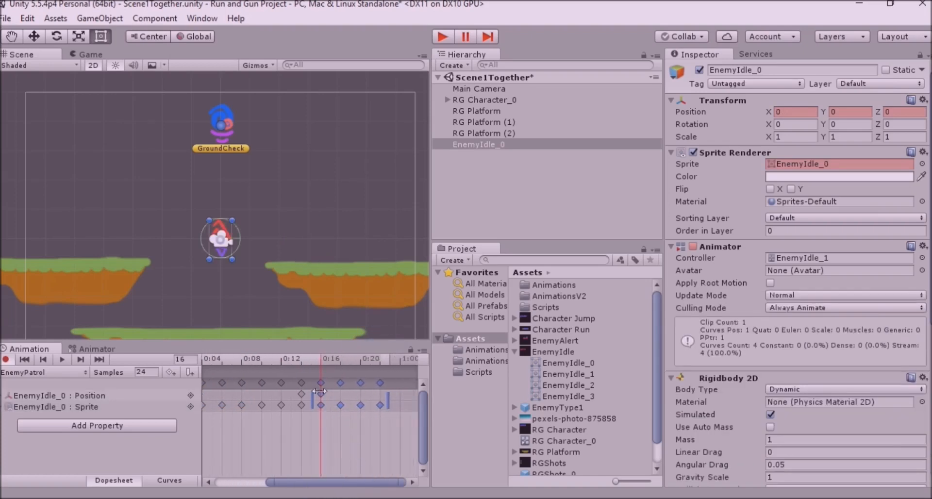
- Replace the pasted Position keyframe at 0:16 with a copy of the Position keyframe from 0:14
left_click(319, 426)
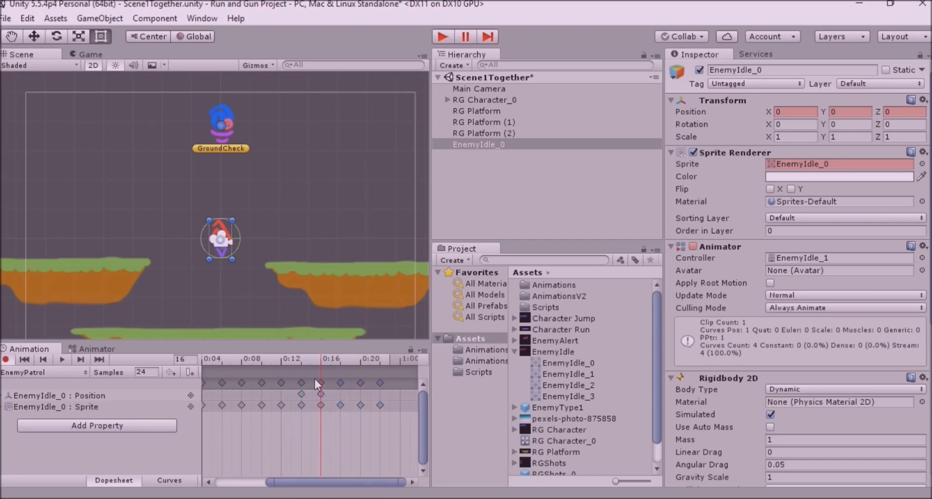
left_click(322, 393)
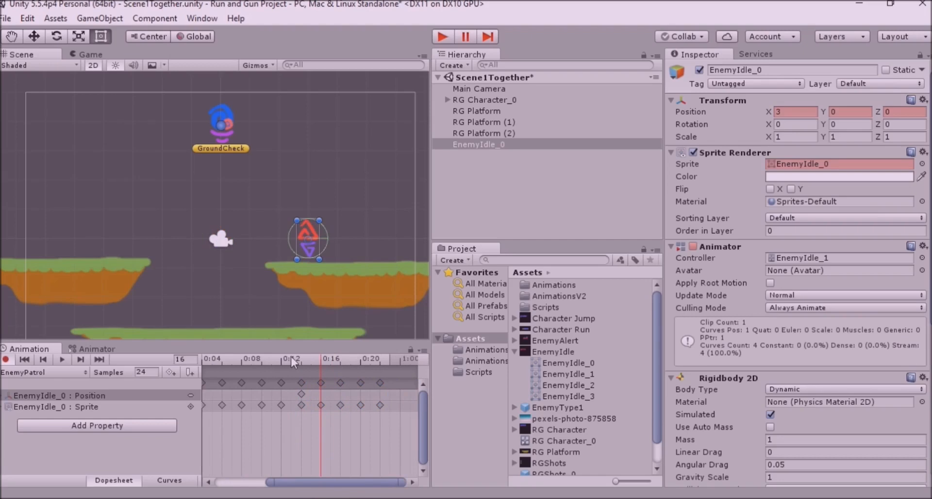
left_click_drag(265, 361, 322, 362)
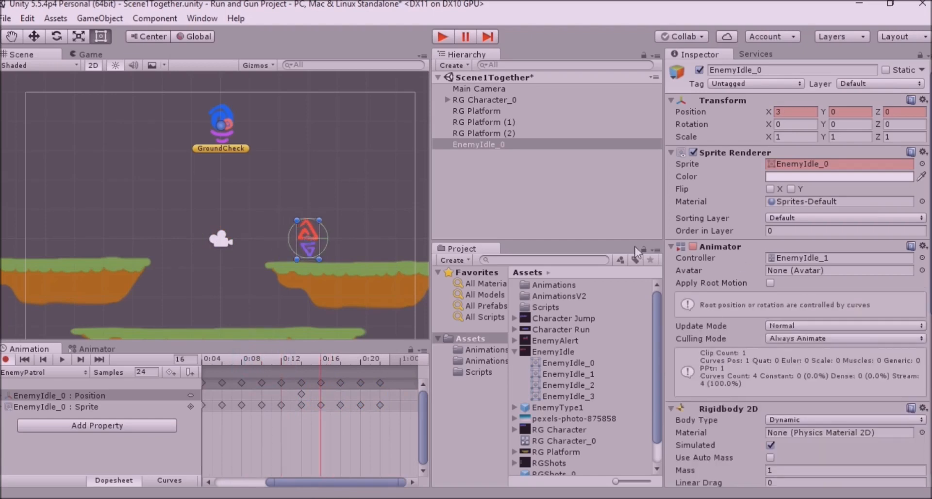
left_click(790, 109)
key("Return")
left_click(301, 392)
left_click(331, 440)
key("ctrl+v")
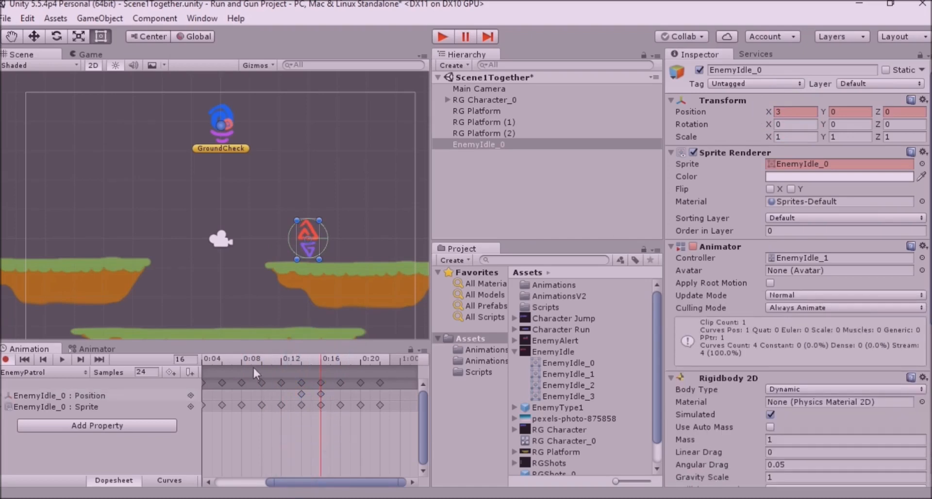
- Record a Sprite Renderer keyframe at 0:15 with Flip X enabled, and scrub ahead to 0:22
left_click_drag(252, 360, 312, 360)
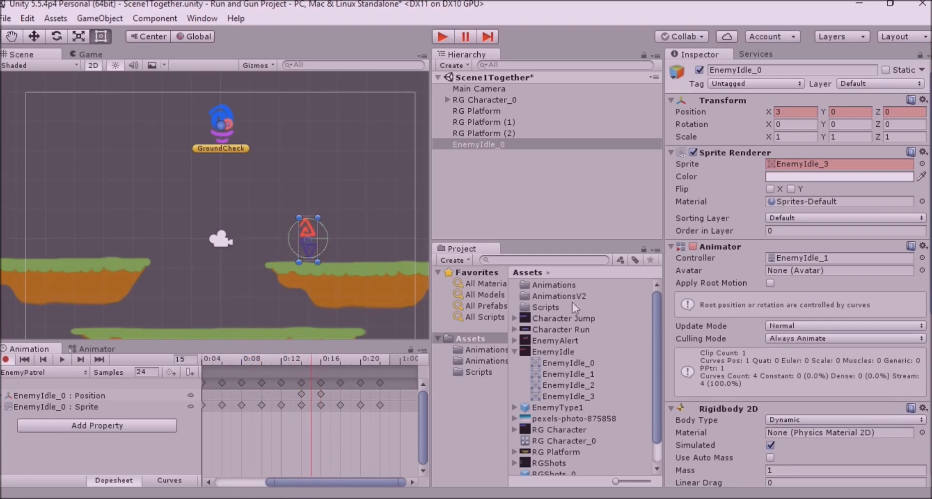
left_click(769, 189)
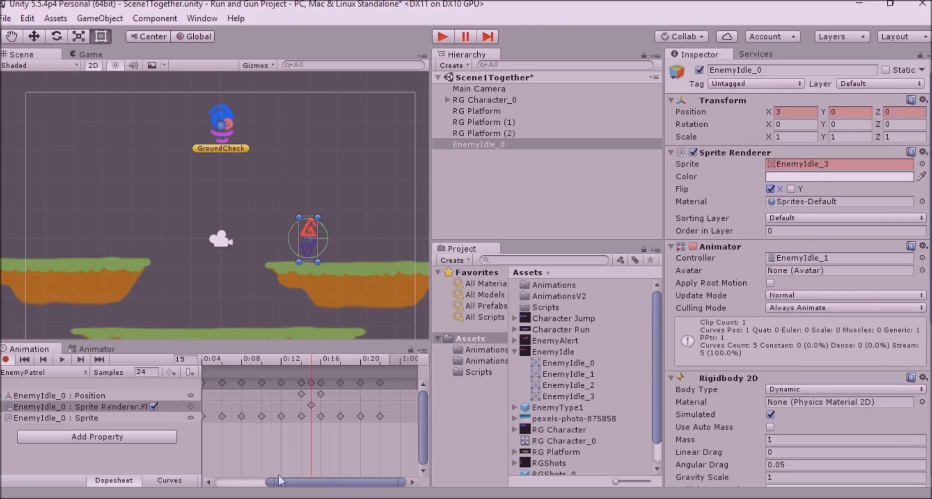
left_click_drag(318, 359, 377, 360)
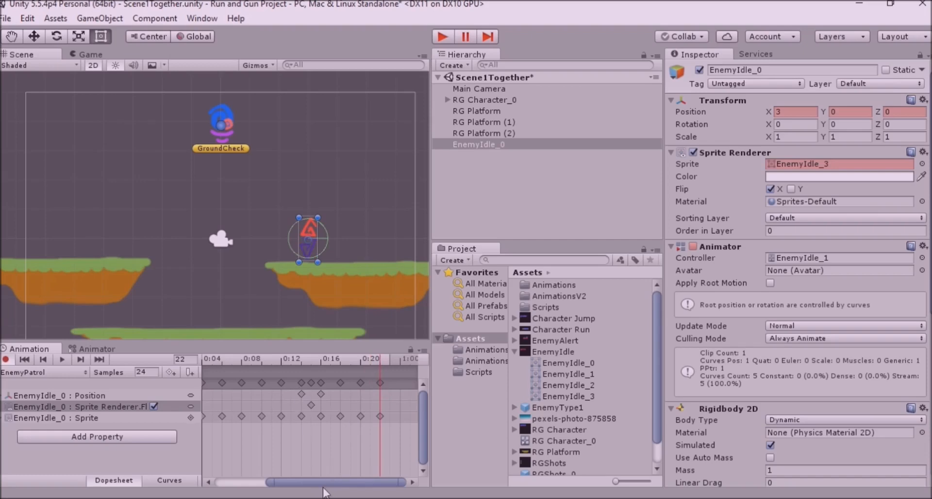
- Copy the keyframes from 0:16 to 0:22 and paste them starting at 1:00
left_click(321, 382)
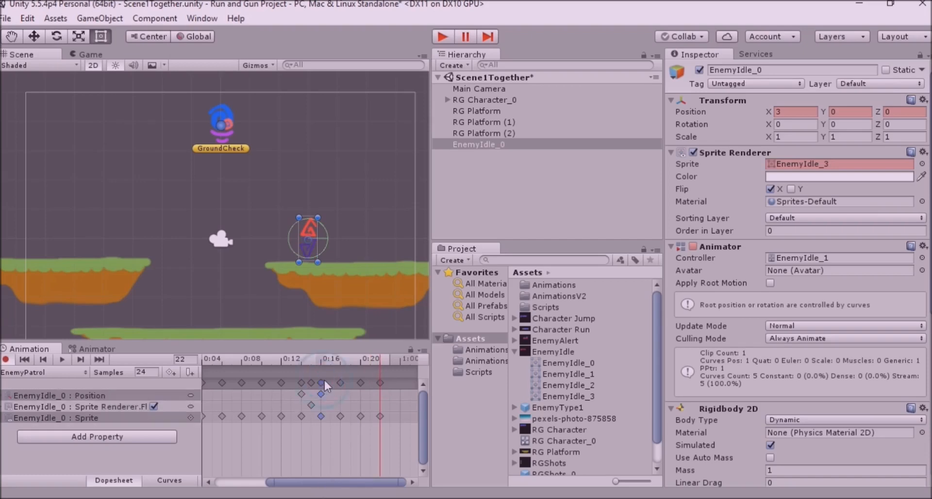
left_click(380, 383, "shift")
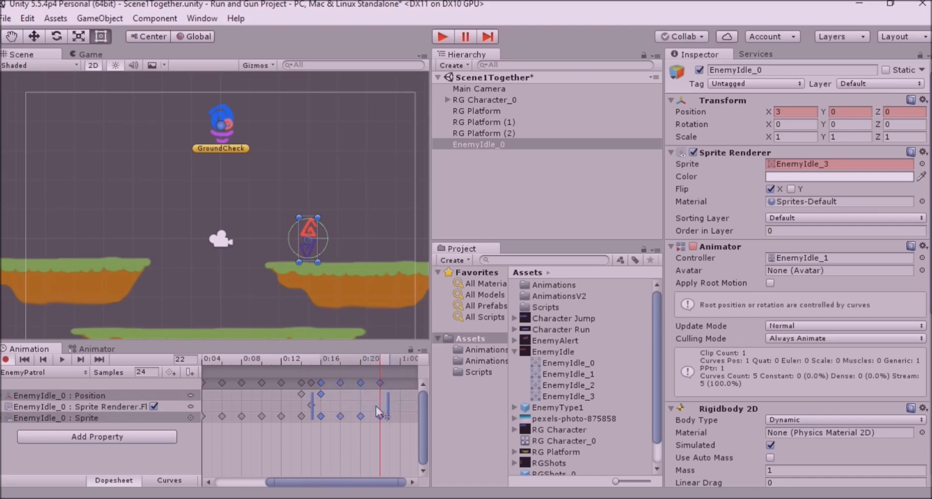
left_click(411, 477)
left_click(336, 362)
left_click(363, 458)
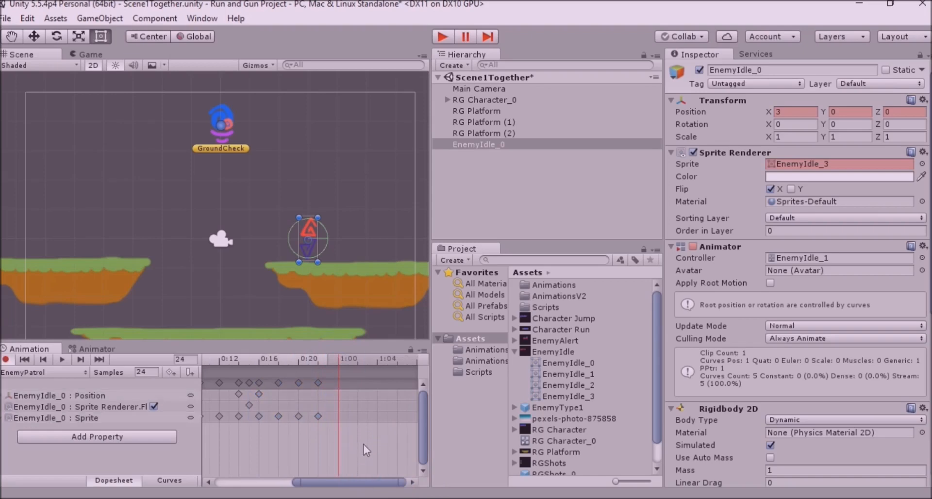
key("ctrl+v")
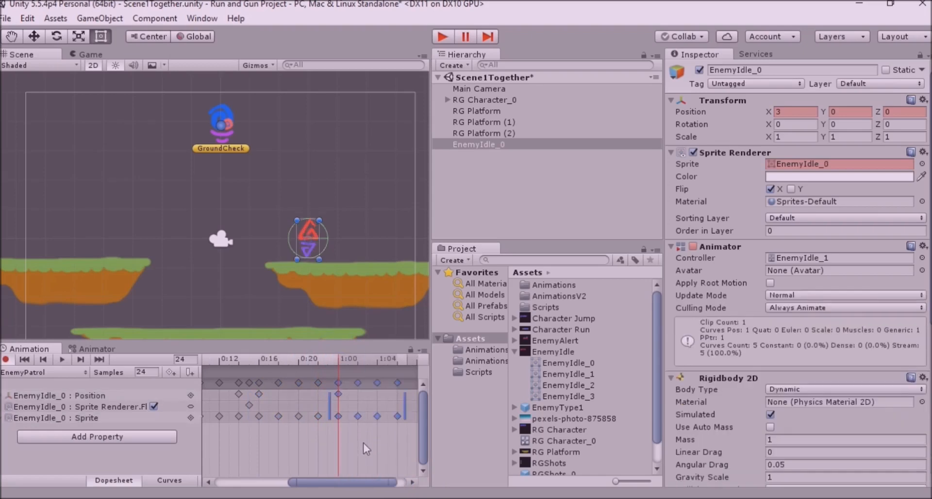
left_click(315, 444)
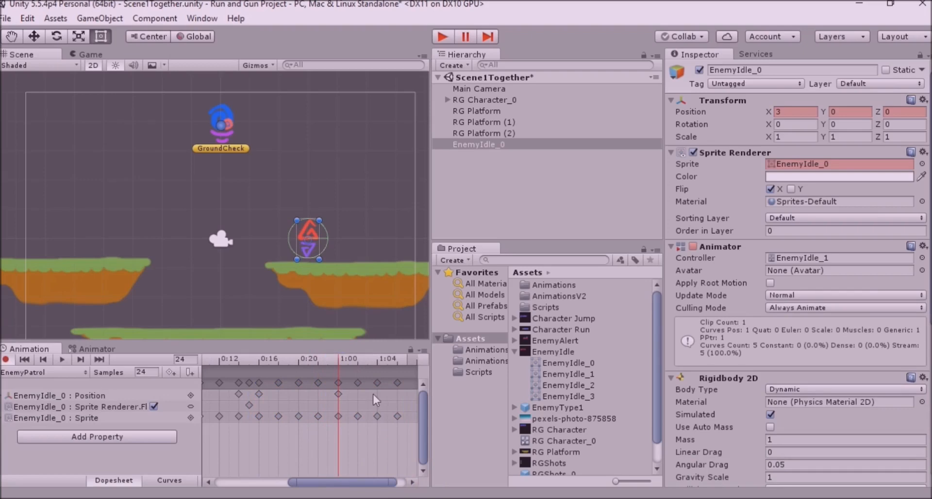
- Record an enemy position keyframe at 1:06 with X set to 0, and delete the Position keyframe at 1:00
left_click(400, 363)
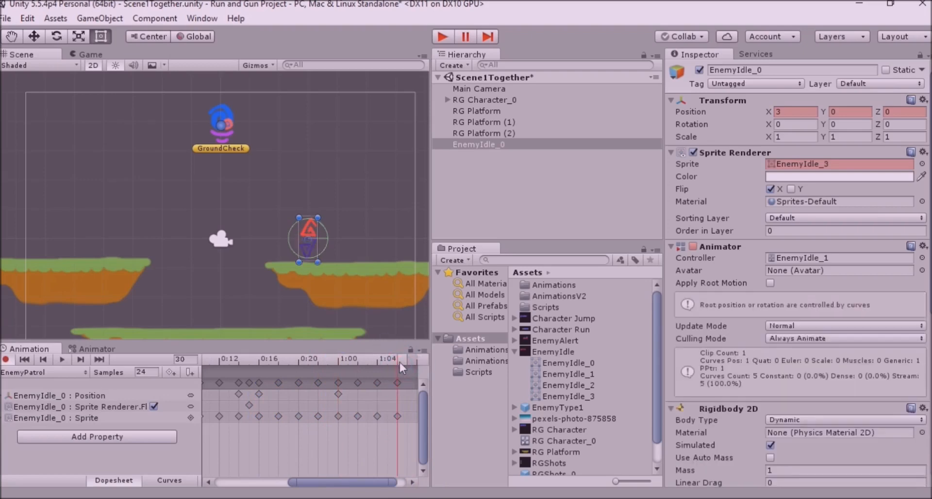
left_click(807, 112)
type("0")
key("Return")
left_click_drag(240, 361, 318, 365)
left_click(338, 395)
key("Delete")
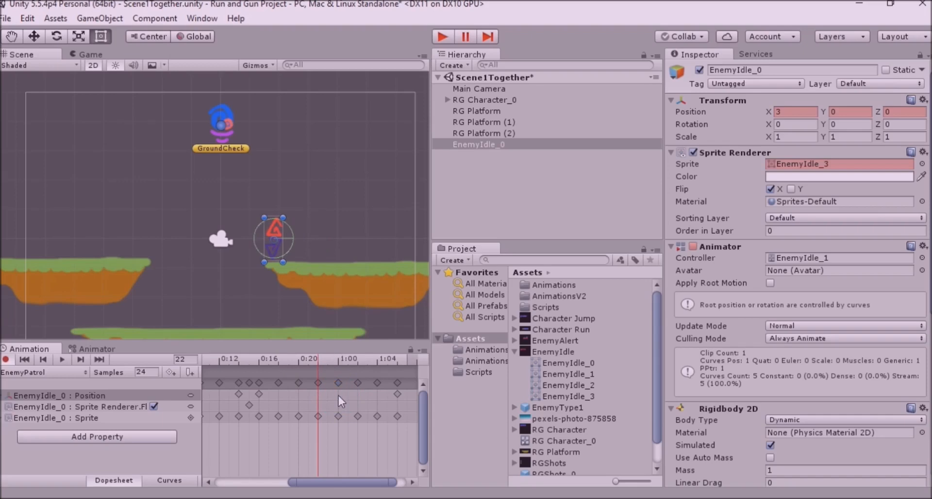
- Scrub through and play the EnemyPatrol animation to check the enemy's movement and flip across the platforms
left_click(249, 359)
left_click_drag(276, 362, 410, 378)
left_click_drag(354, 385, 240, 379)
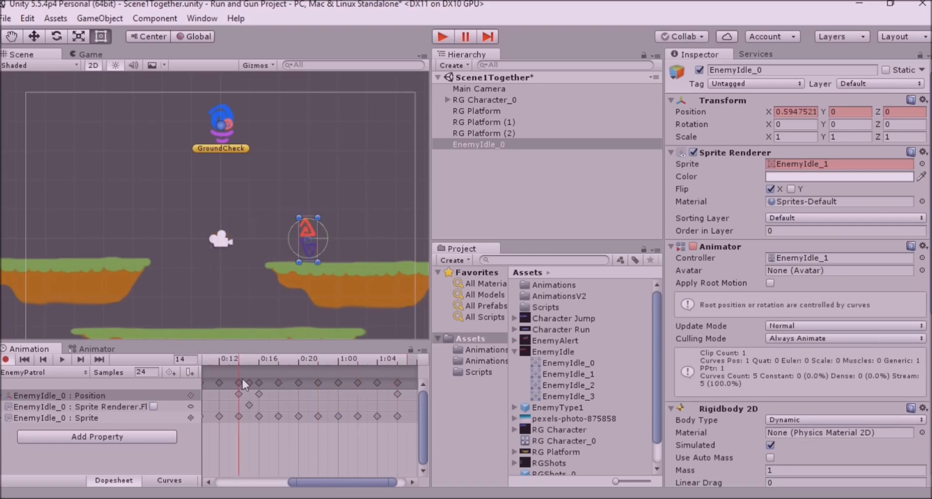
left_click_drag(351, 483, 262, 483)
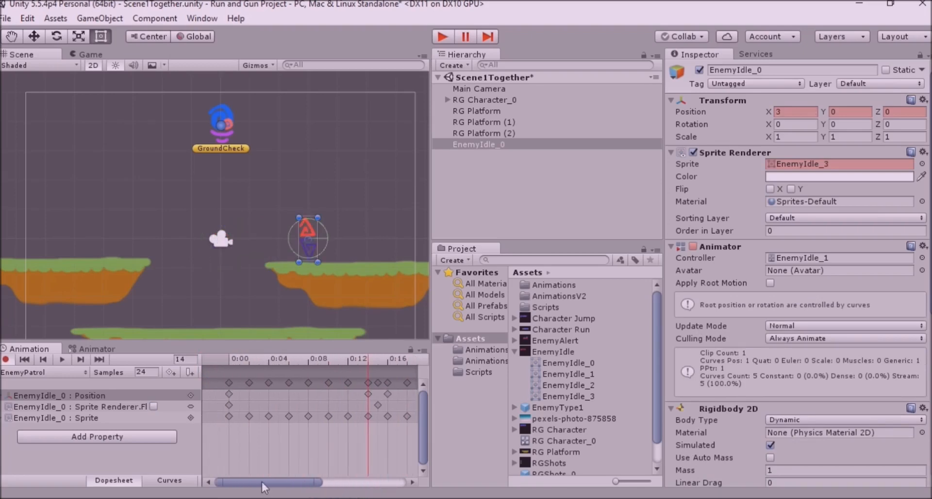
left_click(232, 360)
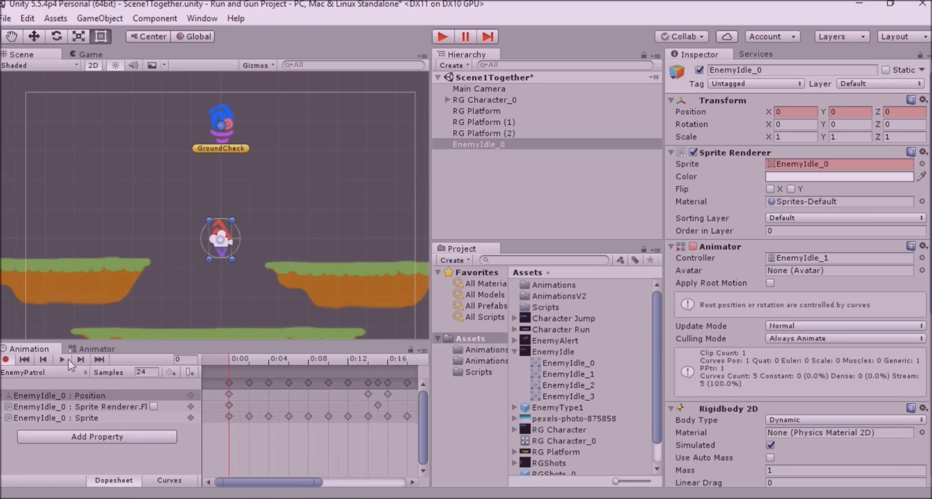
left_click(63, 359)
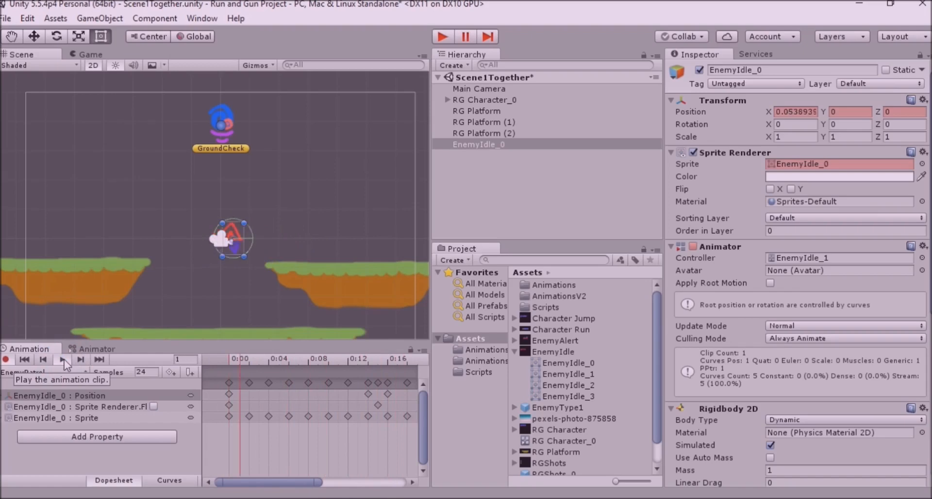
scroll(212, 273, "down", 5)
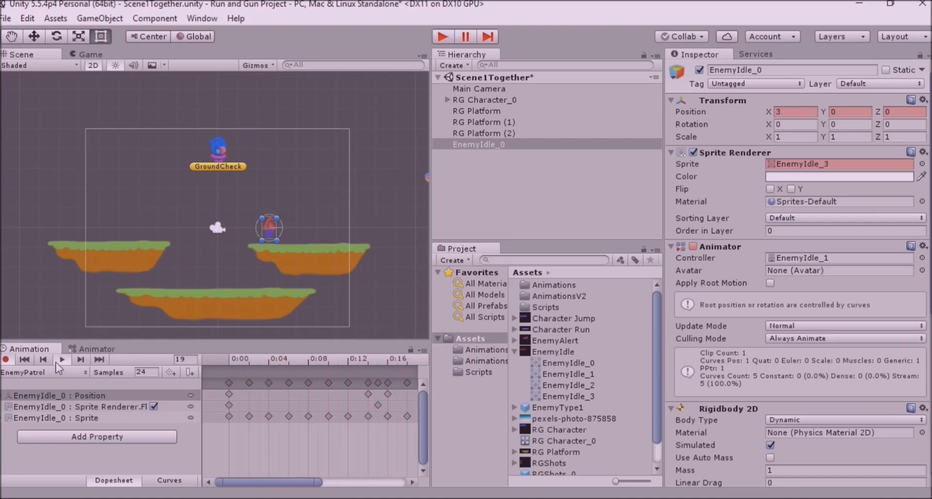
left_click_drag(269, 482, 334, 436)
scroll(313, 304, "up", 2)
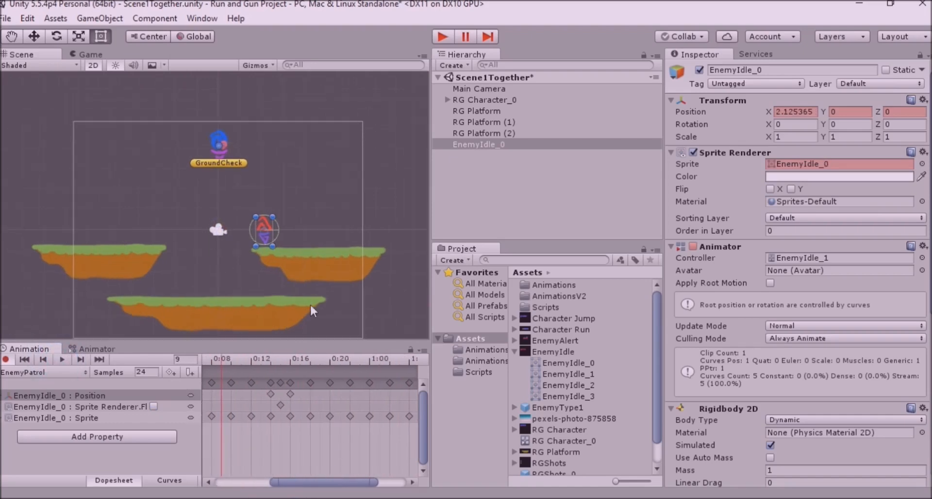
- Try to set the enemy's Position X to 5 for the EnemyPatrol Position keyframes at 0:14 and 0:16
left_click(270, 394)
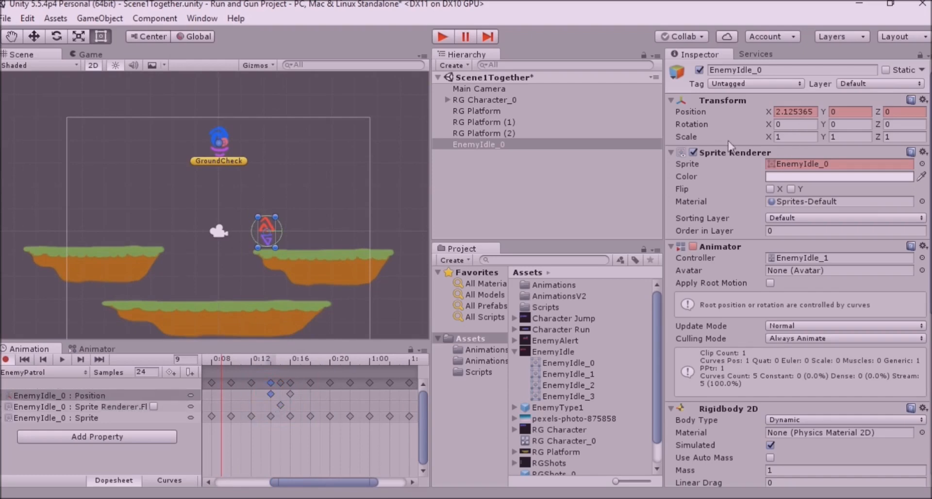
left_click(290, 394)
left_click(271, 393)
left_click(780, 108)
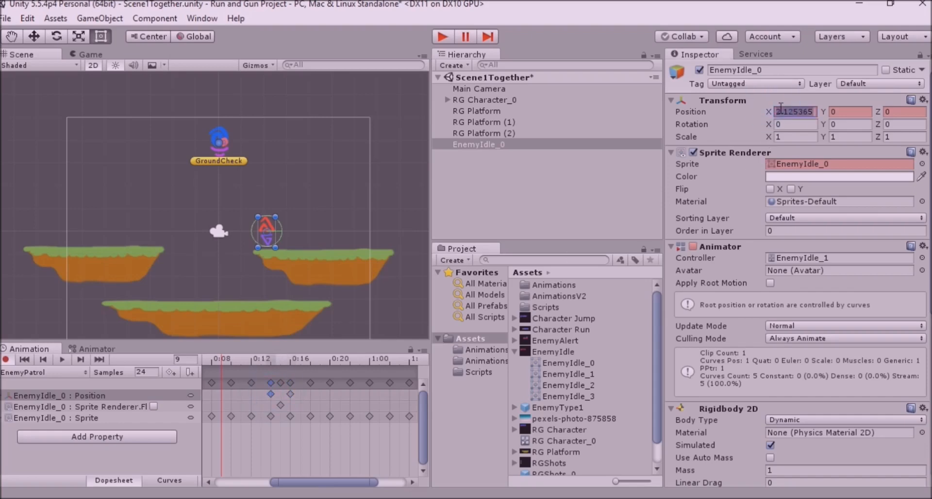
type("5")
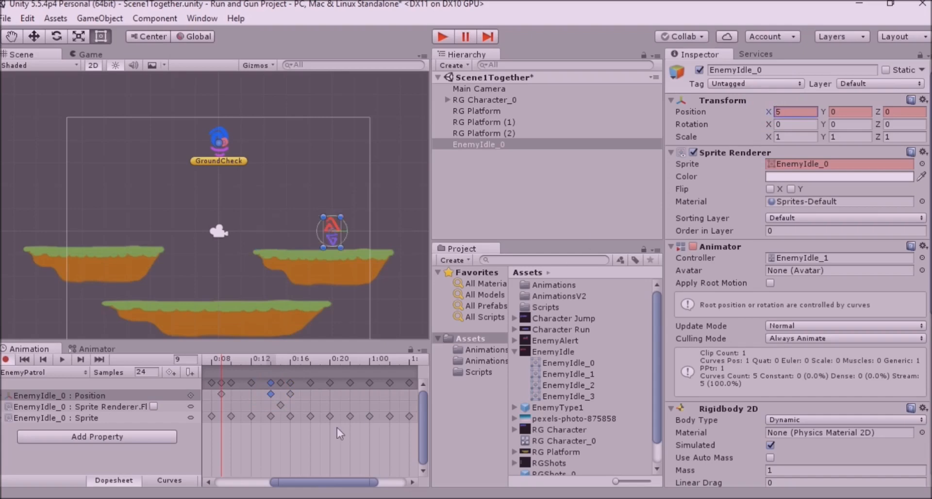
left_click(289, 393)
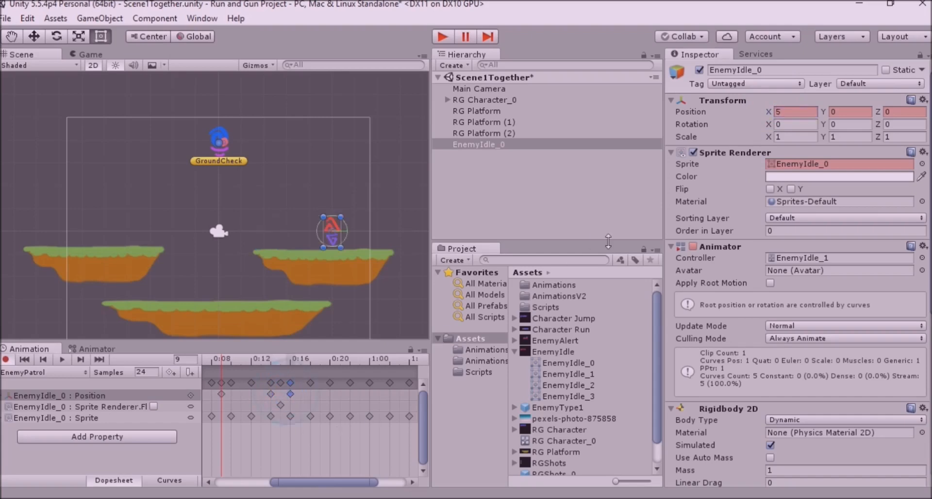
left_click(783, 112)
- Try to set the enemy's Position X to 0 for the final EnemyPatrol keyframe at 1:06
left_click_drag(336, 481, 382, 473)
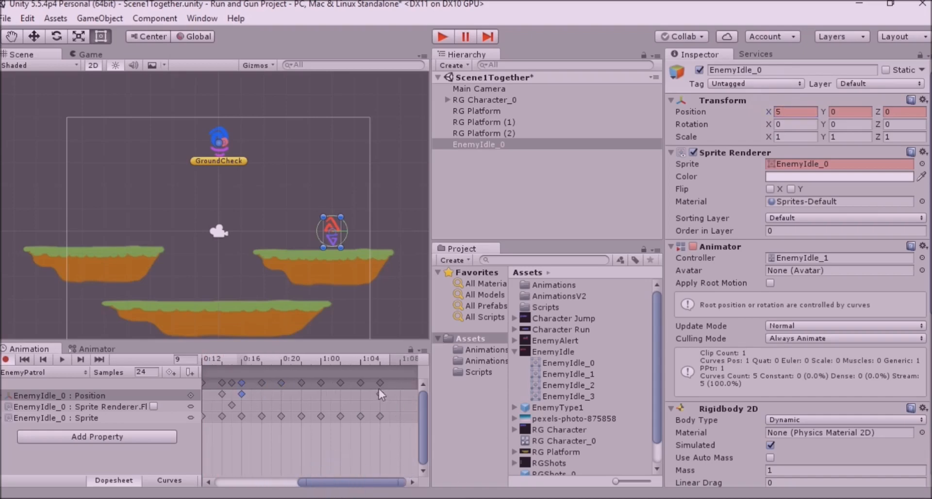
left_click(379, 388)
left_click(801, 112)
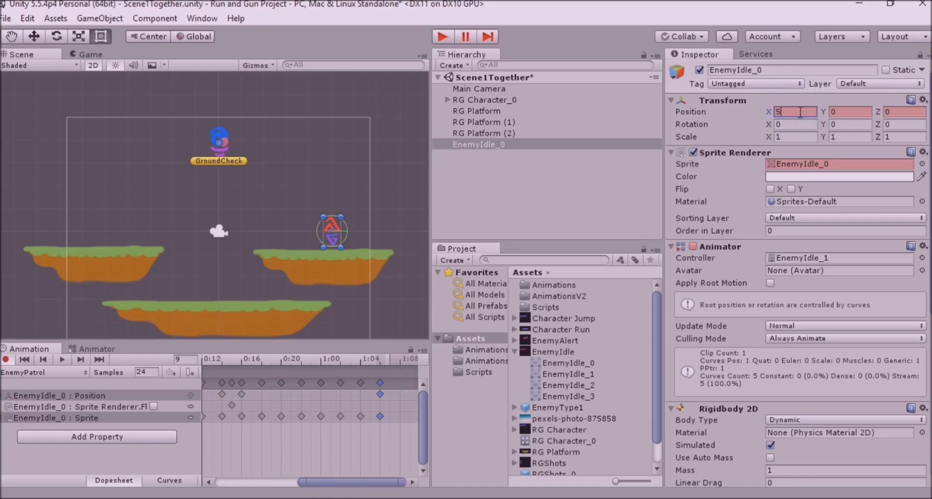
type("0")
key("BackSpace")
key("BackSpace")
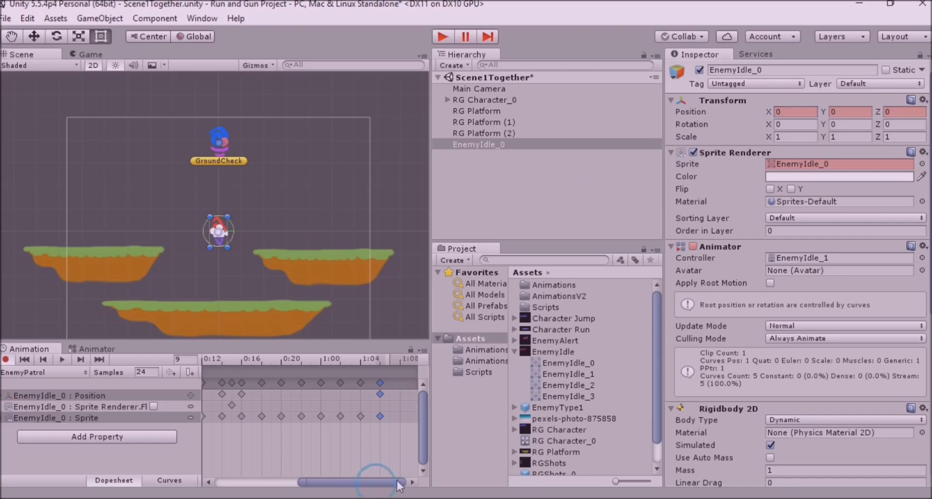
- Preview the EnemyPatrol animation from its start, and run the scene briefly to check the enemy's movement and physics
left_click_drag(391, 482, 231, 483)
left_click(62, 359)
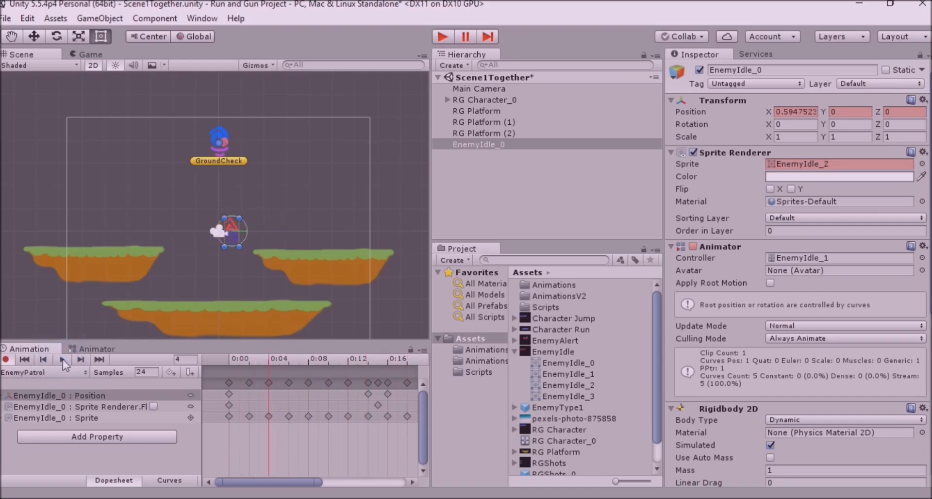
scroll(340, 305, "down", 2)
scroll(340, 308, "down", 1)
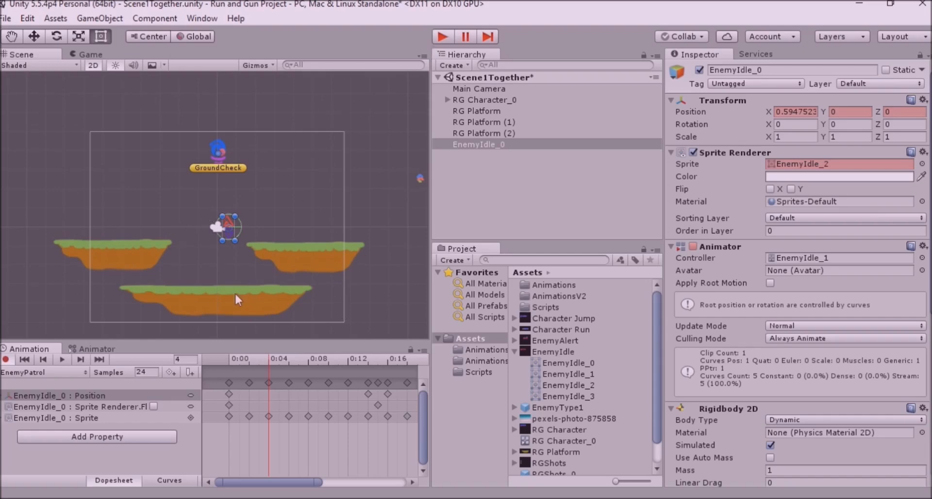
left_click(442, 38)
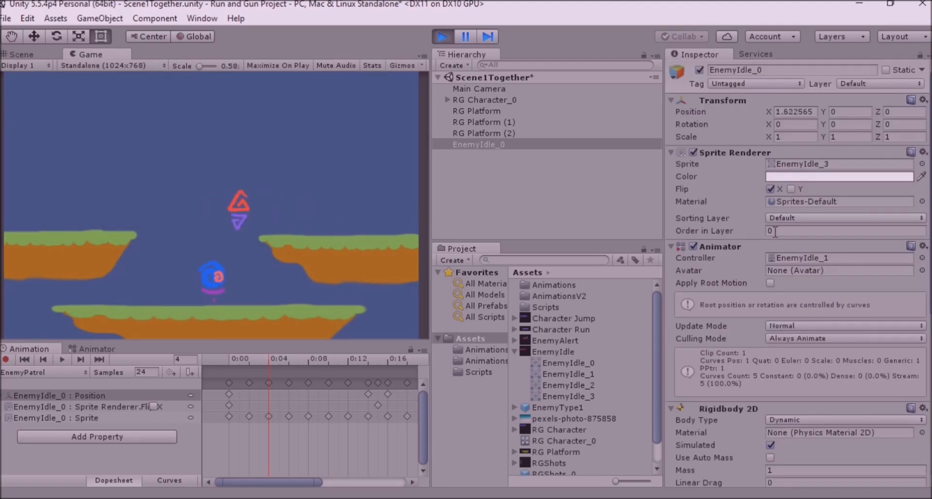
scroll(772, 231, "down", 3)
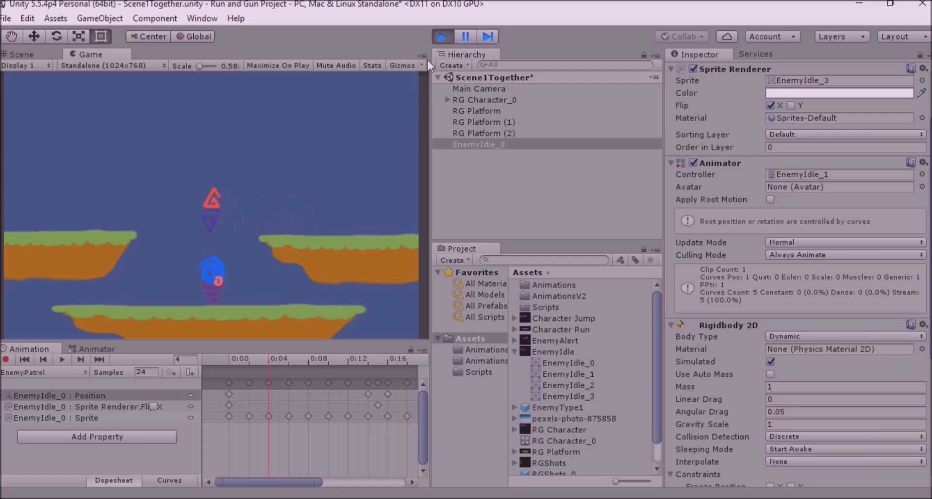
left_click(442, 38)
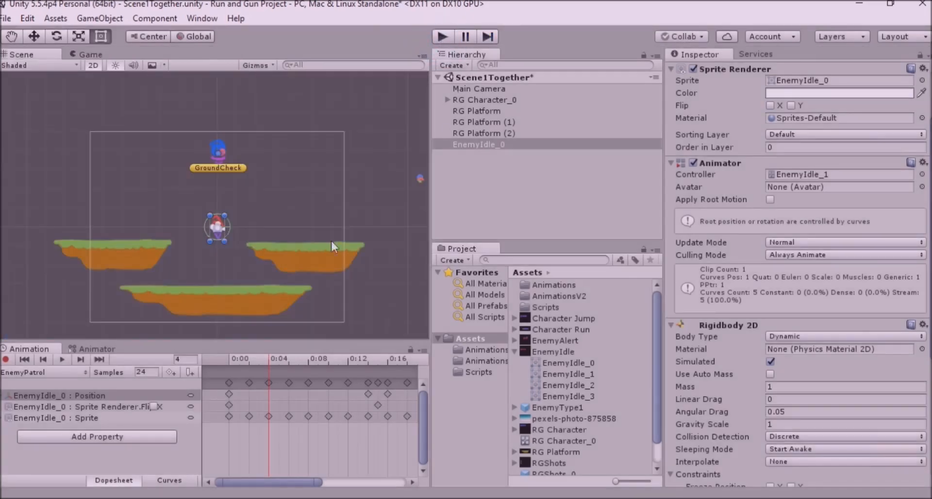
- Review the enemy's components and enable Apply Root Motion on its Animator
scroll(257, 245, "up", 1)
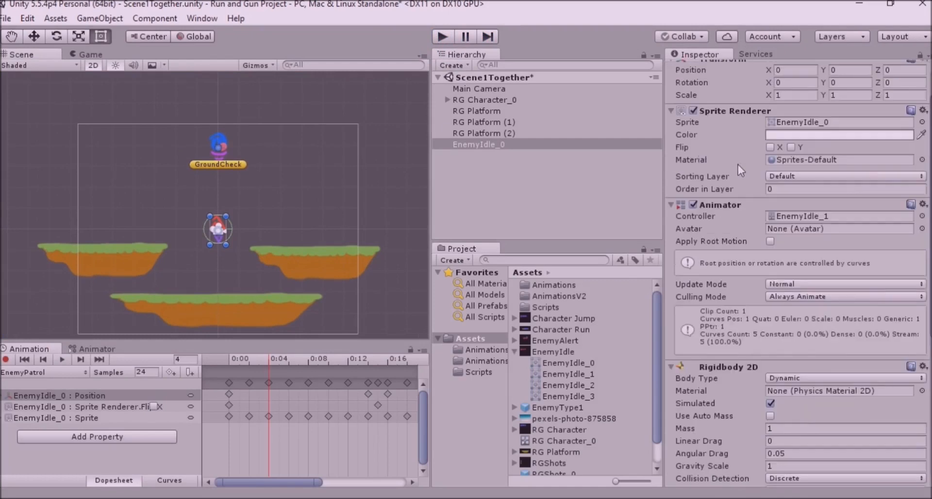
scroll(738, 165, "up", 3)
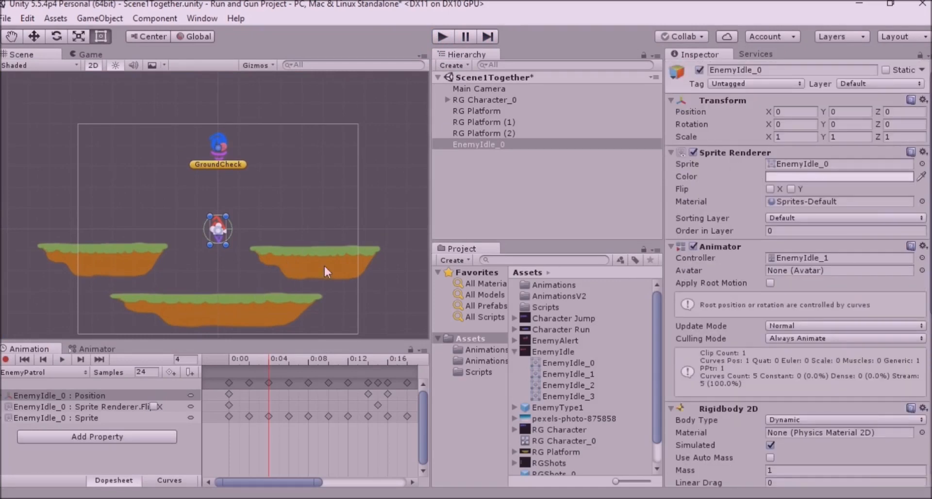
scroll(753, 267, "down", 6)
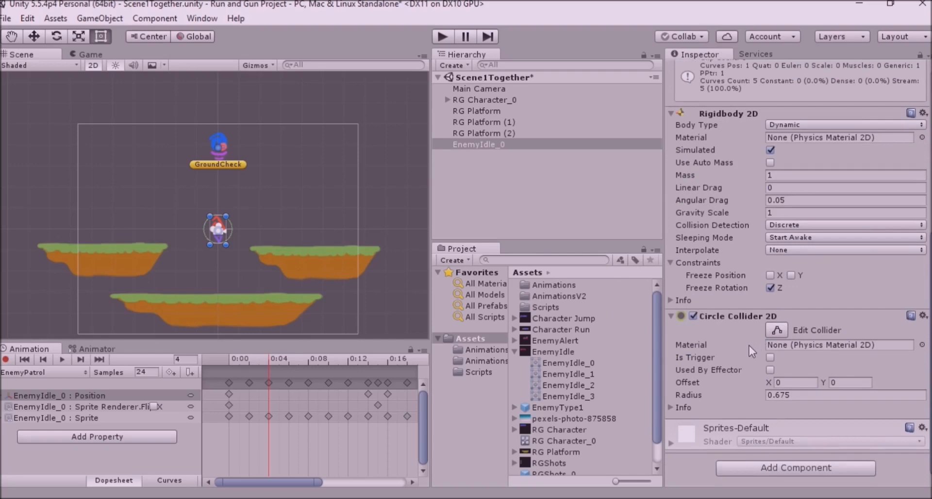
scroll(809, 246, "up", 6)
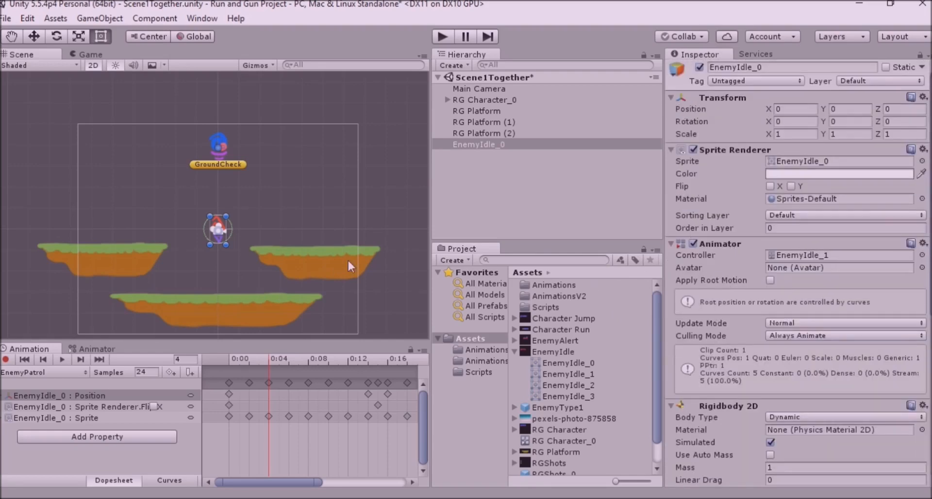
left_click(770, 280)
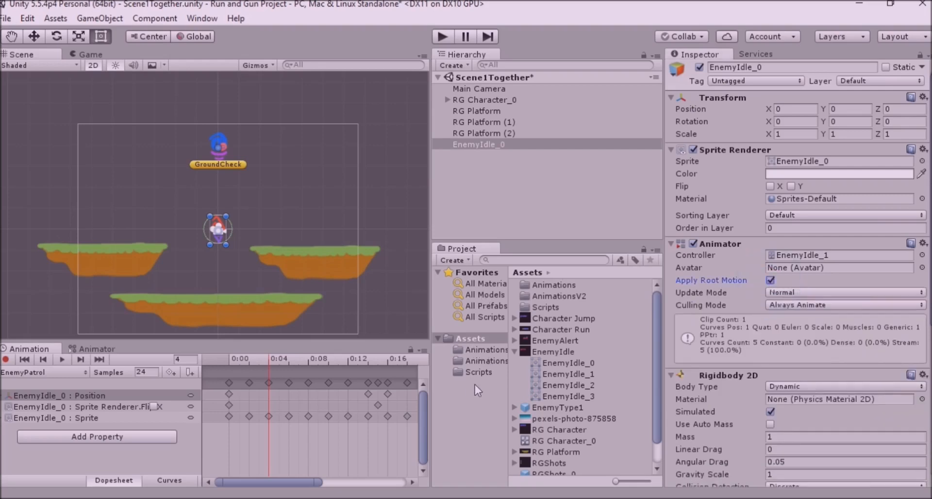
- Generate root motion curves for the EnemyPatrol clip in the AnimationsV2 folder
left_click(483, 361)
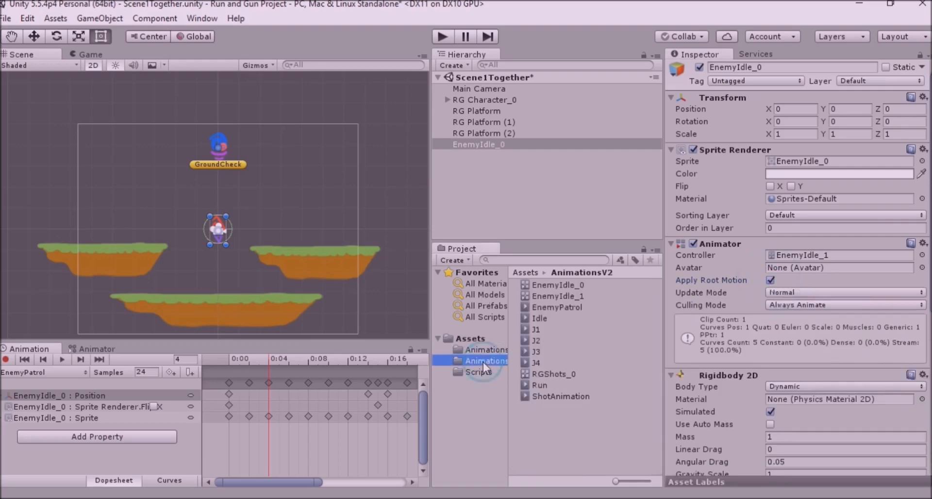
left_click(543, 308)
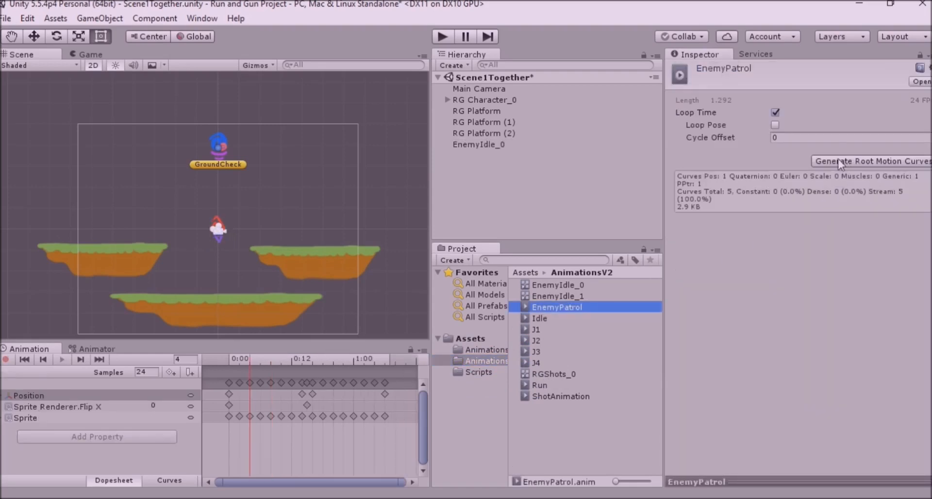
left_click(840, 163)
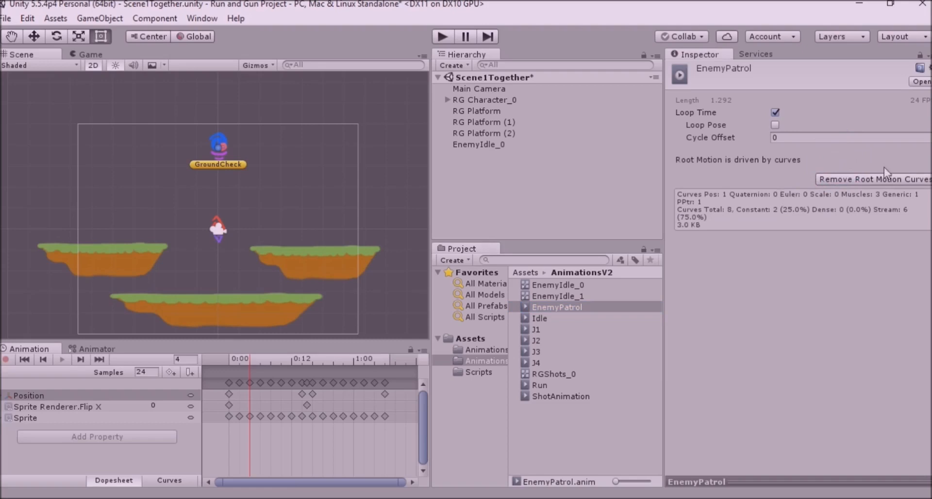
- Run the scene and move and jump the player across the platforms while checking the enemy's patrol, and stop it
left_click(442, 37)
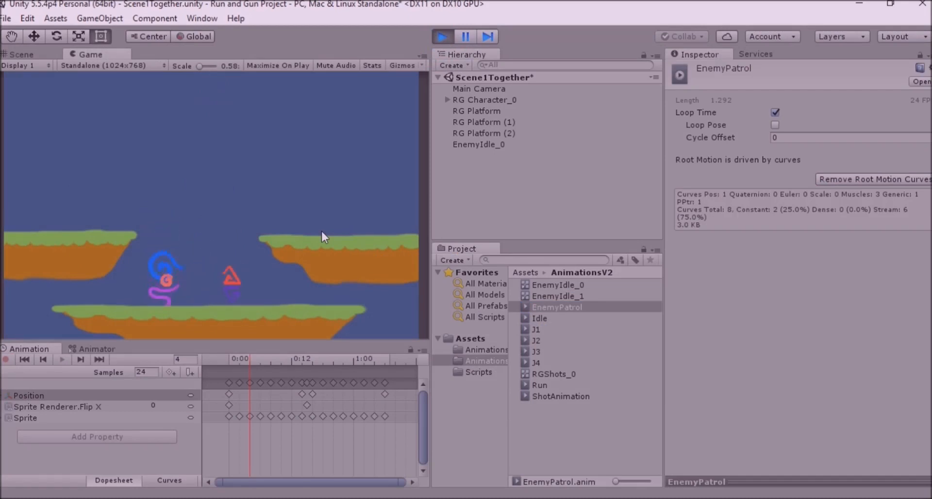
key("space")
key("Right")
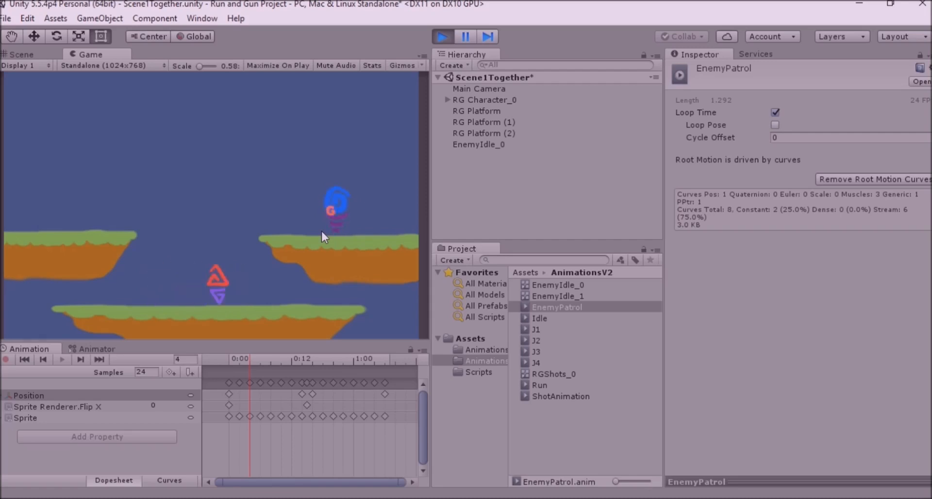
key("Left")
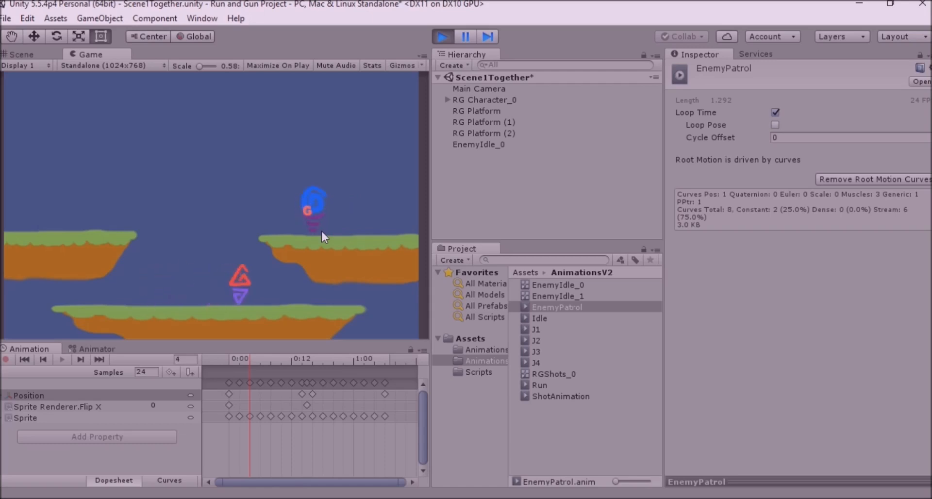
key("Left")
key("space")
key("Right")
key("Right")
key("space")
key("Left")
key("space")
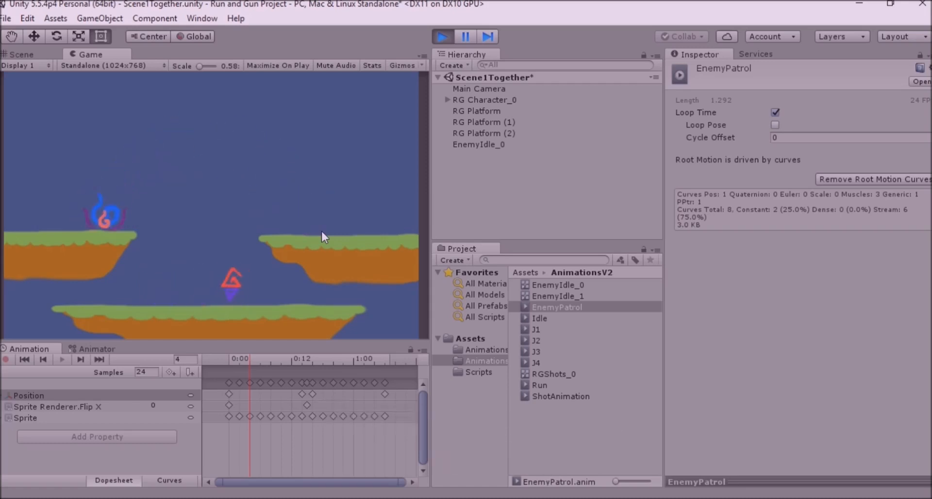
left_click(442, 37)
- Return to the Assets folder, select the EnemyAlert sprite sheet and collapse EnemyIdle
left_click(470, 339)
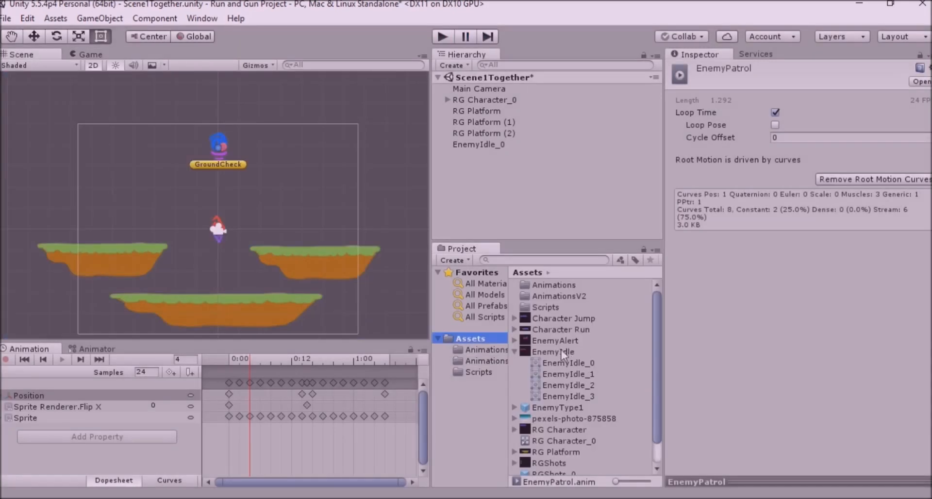
left_click(530, 342)
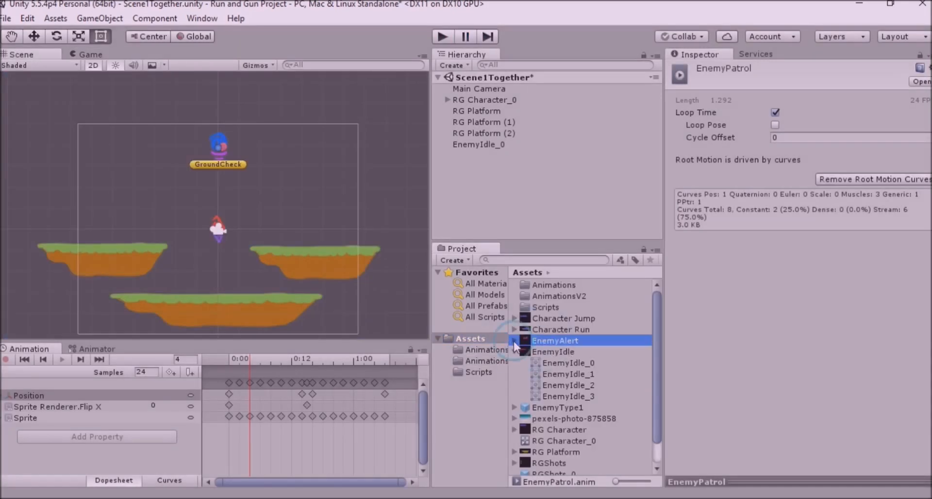
left_click(514, 352)
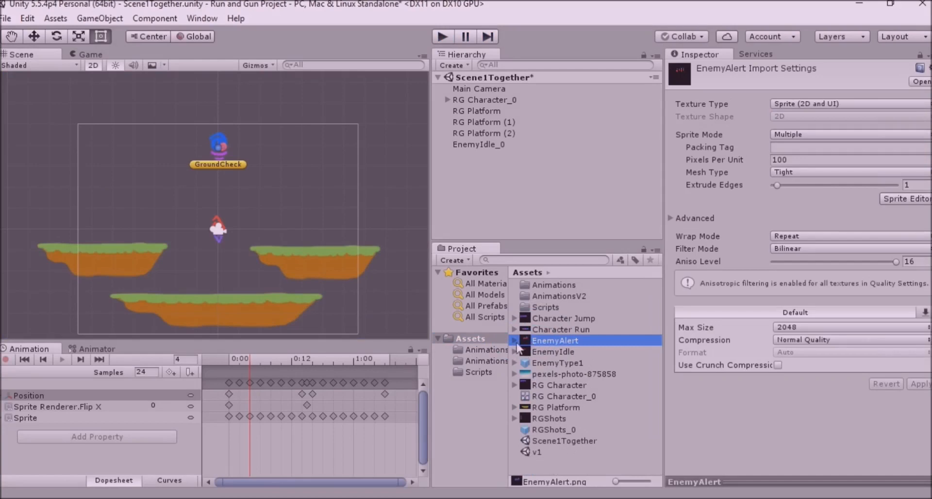
- Create a new animation clip named EnemyAlerted for the EnemyIdle_0 object, saved in the Assets folder
left_click(467, 148)
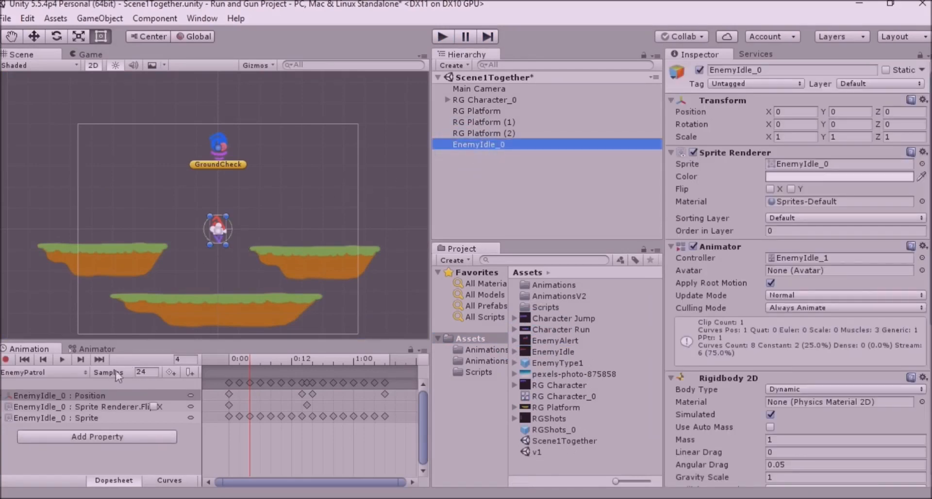
left_click(88, 371)
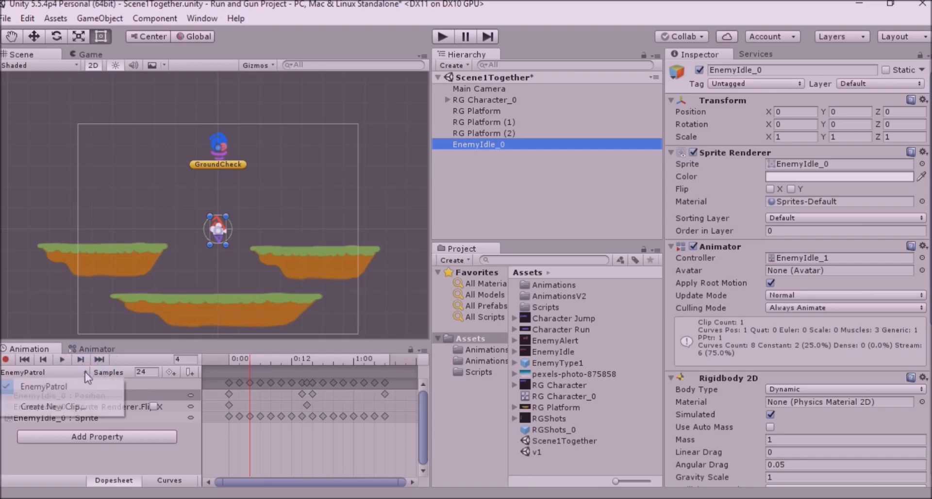
left_click(43, 406)
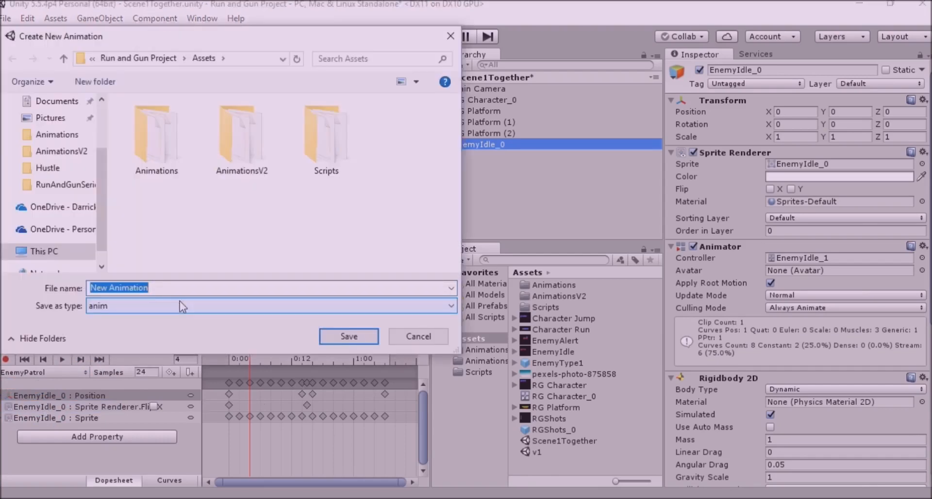
type("E")
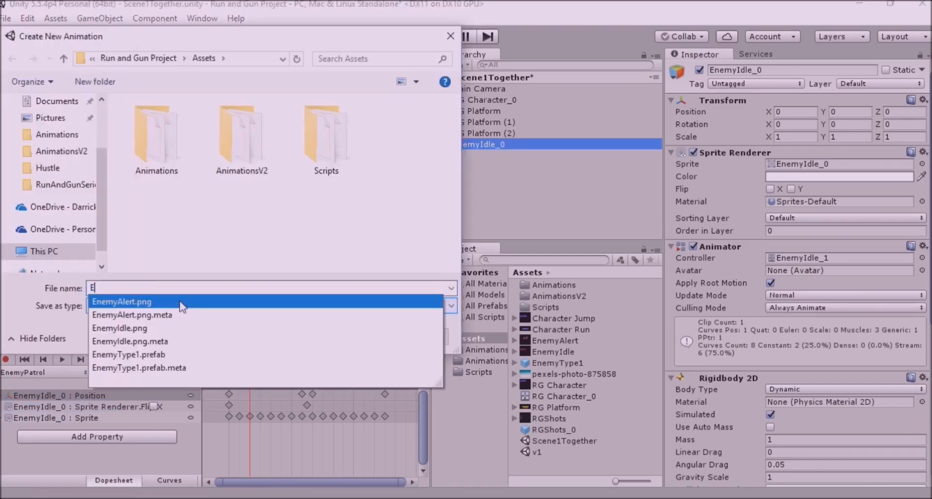
type("nemyA")
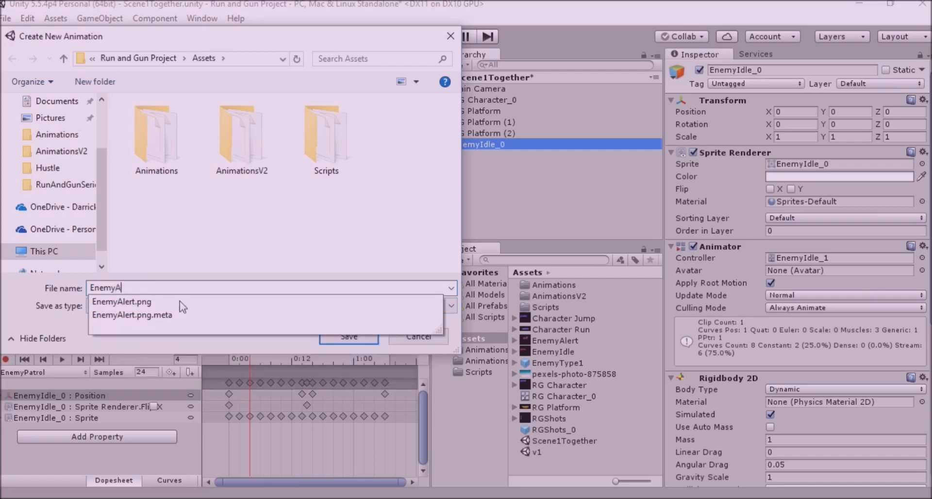
type("lerted")
left_click(342, 335)
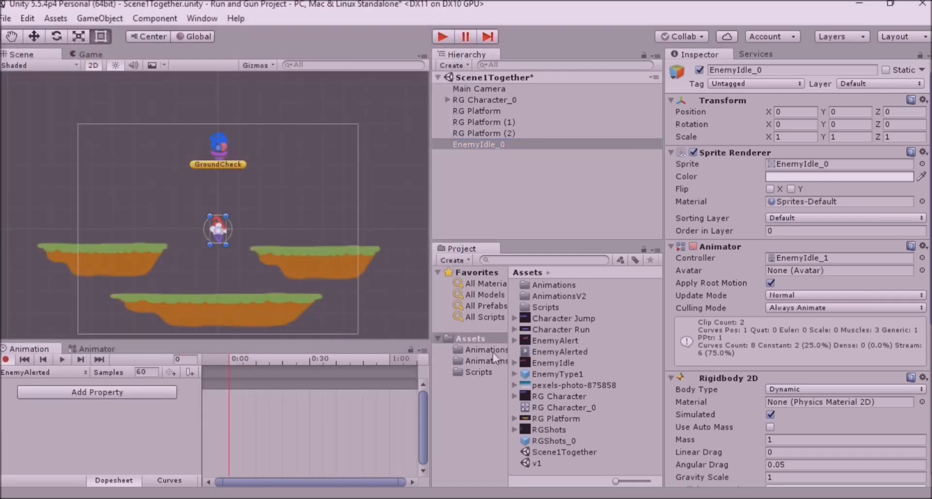
- Move the EnemyAlerted clip into the AnimationsV2 folder and set its sample rate to 24
left_click_drag(542, 356, 471, 359)
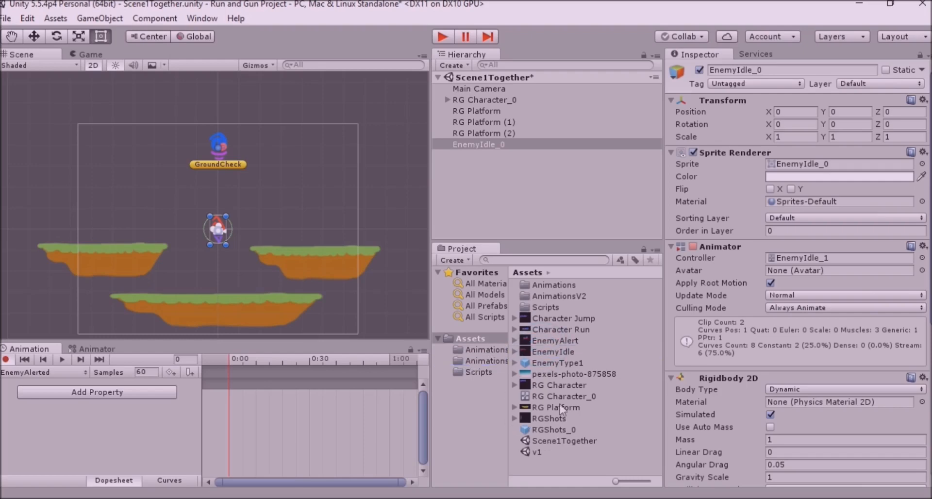
left_click(151, 372)
type("6")
type("24")
- Add the EnemyAlert_3, EnemyAlert_6, EnemyAlert_12 and EnemyAlert_13 sprites from the EnemyAlert sheet to the EnemyAlerted clip's timeline
left_click(534, 351)
left_click(514, 341)
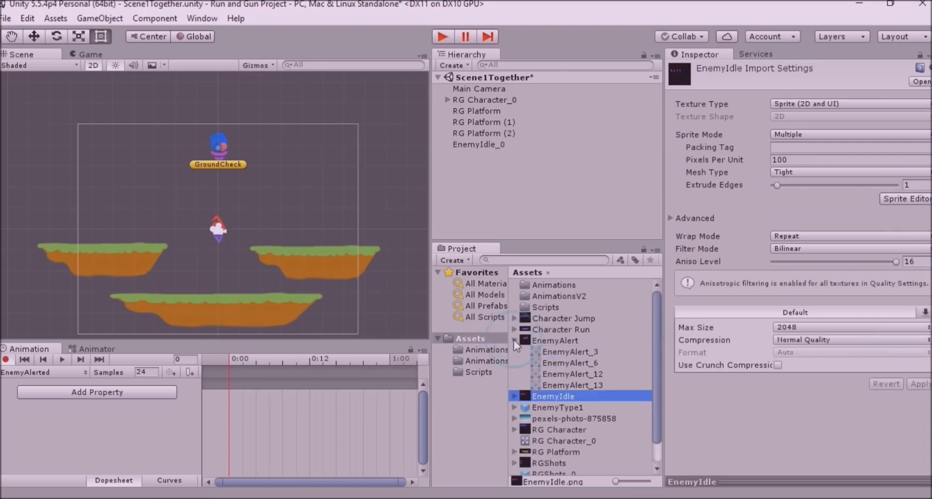
left_click(553, 356)
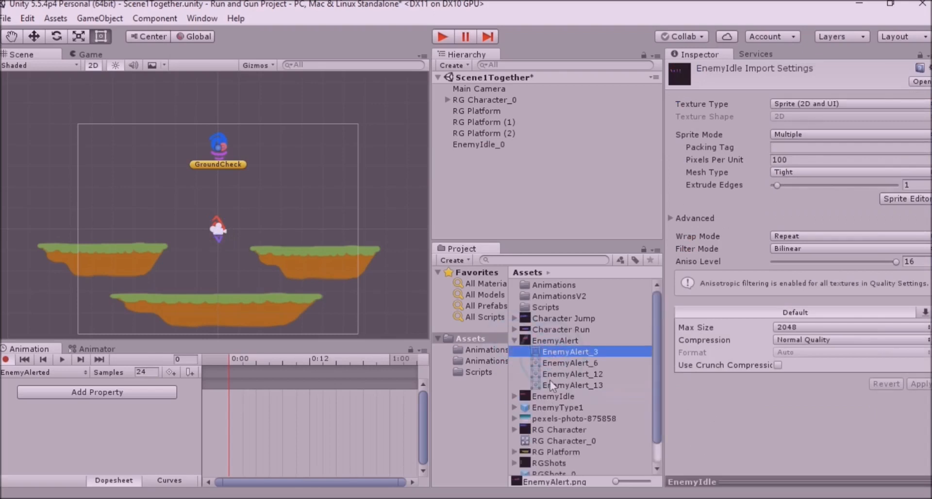
left_click(555, 386, "shift")
left_click_drag(547, 348, 243, 377)
left_click_drag(302, 426, 298, 424)
scroll(240, 381, "up", 5)
scroll(240, 378, "up", 2)
- Reorder the four sprite keyframes so EnemyAlert_12 comes first, and space them at frames 0, 2, 4 and 6
left_click(215, 384)
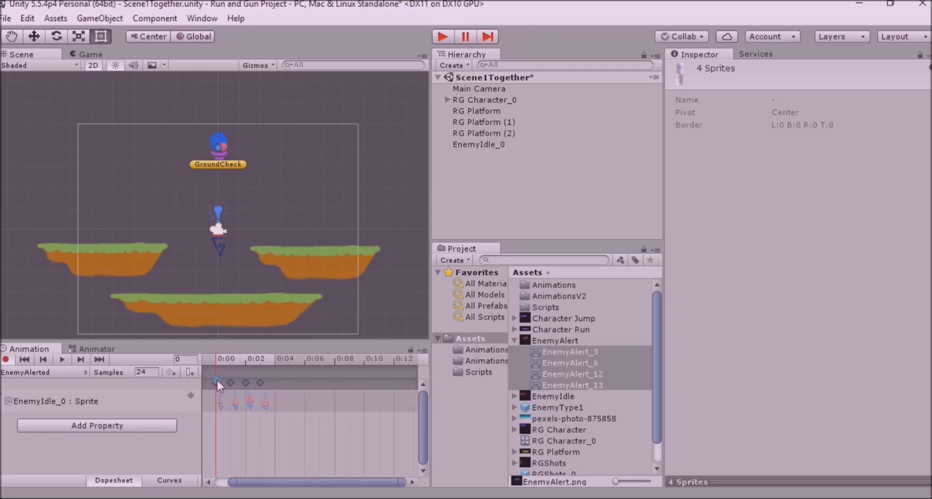
left_click_drag(245, 383, 291, 383)
left_click_drag(215, 383, 334, 397)
mouse_move(231, 382)
left_mouse_down()
mouse_move(319, 384)
mouse_move(216, 383)
mouse_move(246, 383)
left_mouse_up()
left_click_drag(320, 380, 293, 381)
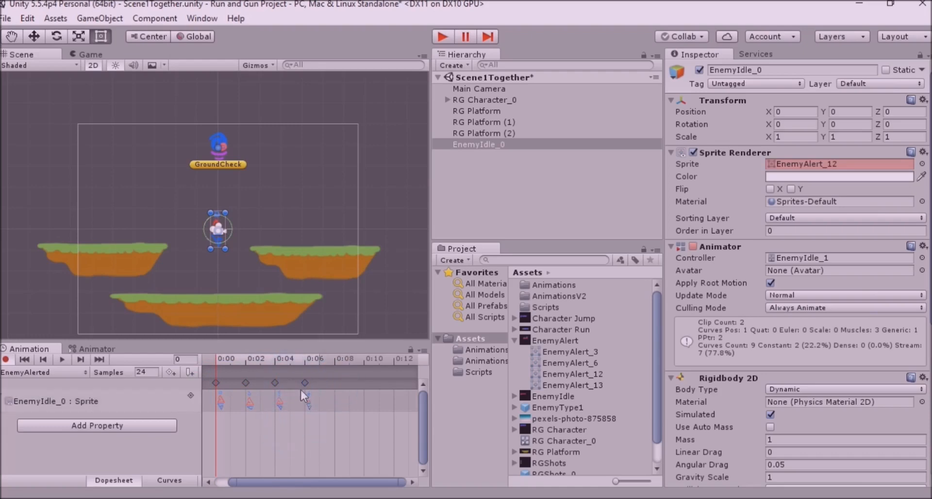
- Copy the sprite keyframe at frame 6 to frame 8 and preview the EnemyAlerted clip from the start
left_click(305, 383)
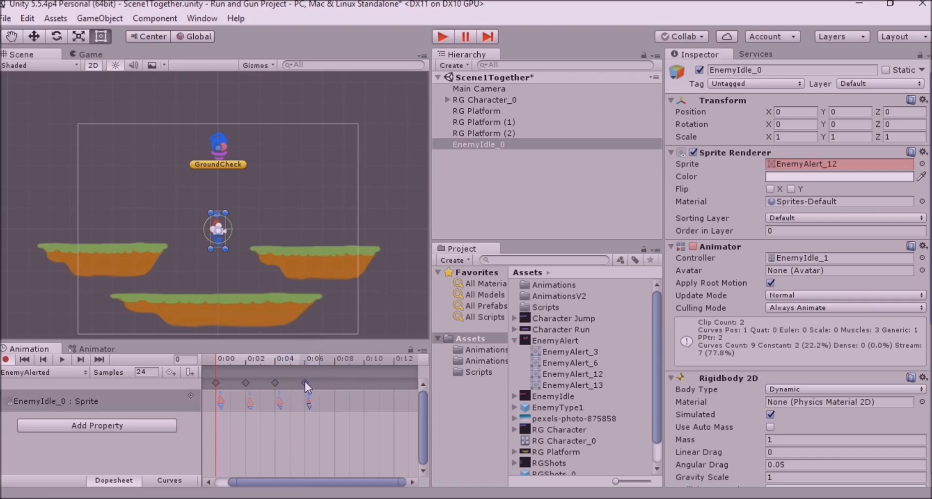
left_click(334, 359)
key("ctrl+v")
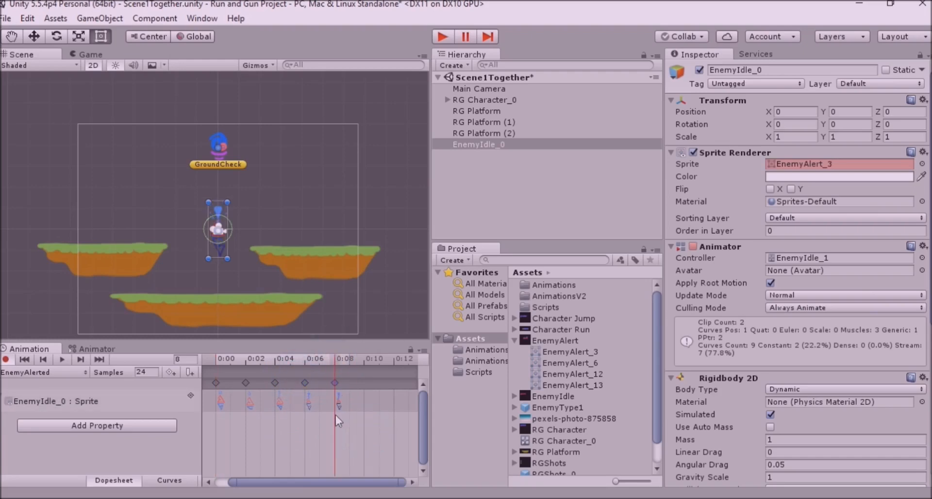
left_click(219, 358)
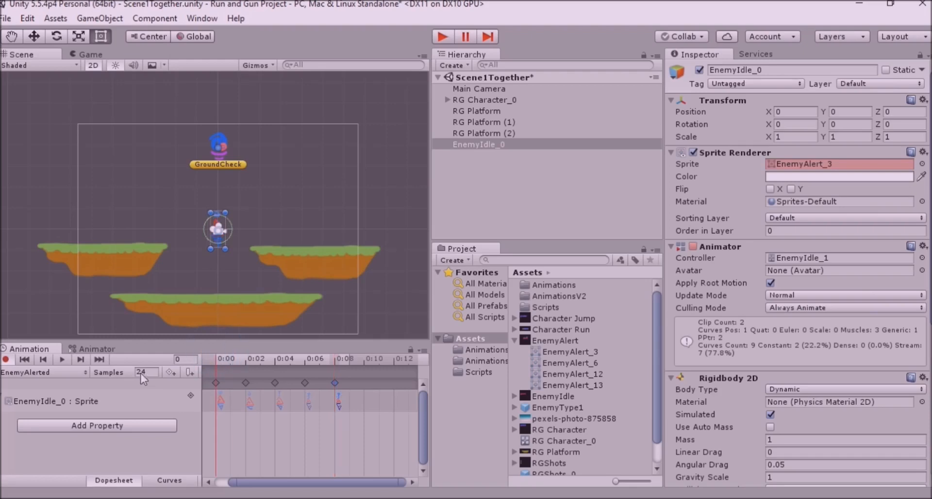
left_click(63, 361)
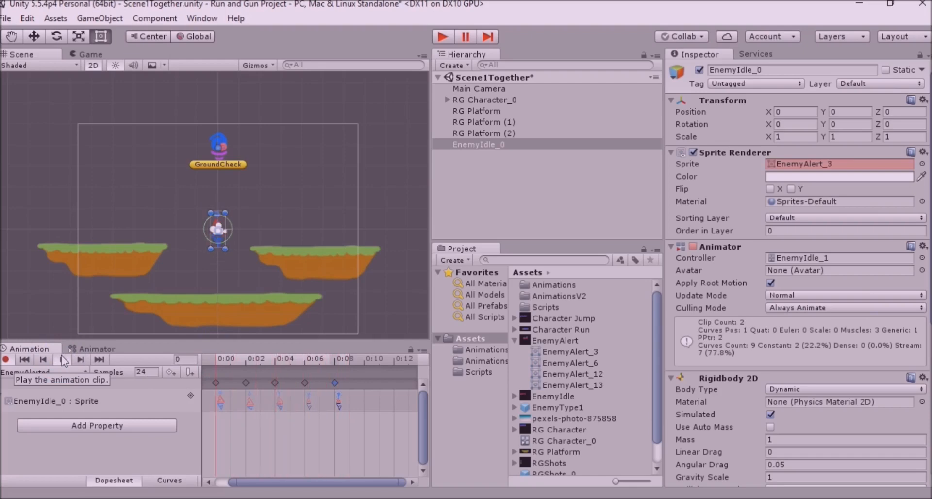
left_click(63, 362)
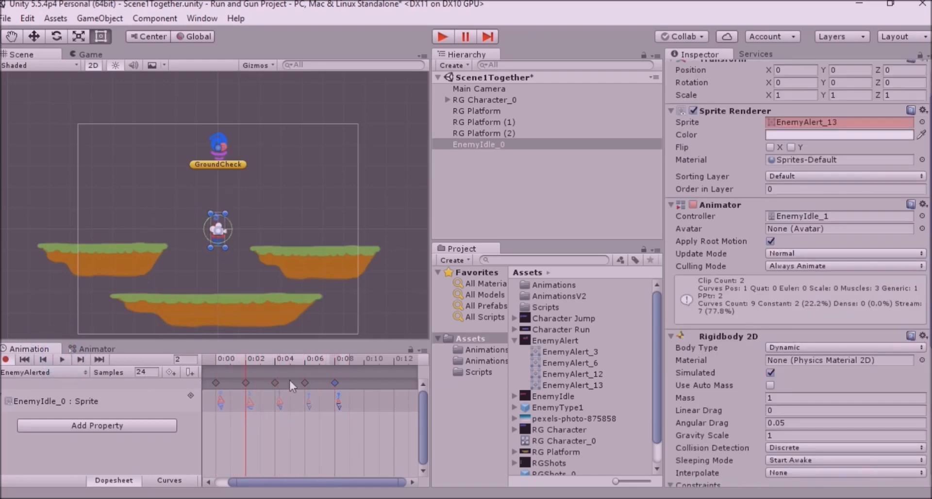
- Show the EnemyIdle_0 animator graph and arrange the EnemyPatrol and EnemyAlerted states side by side
left_click(470, 145)
left_click(91, 349)
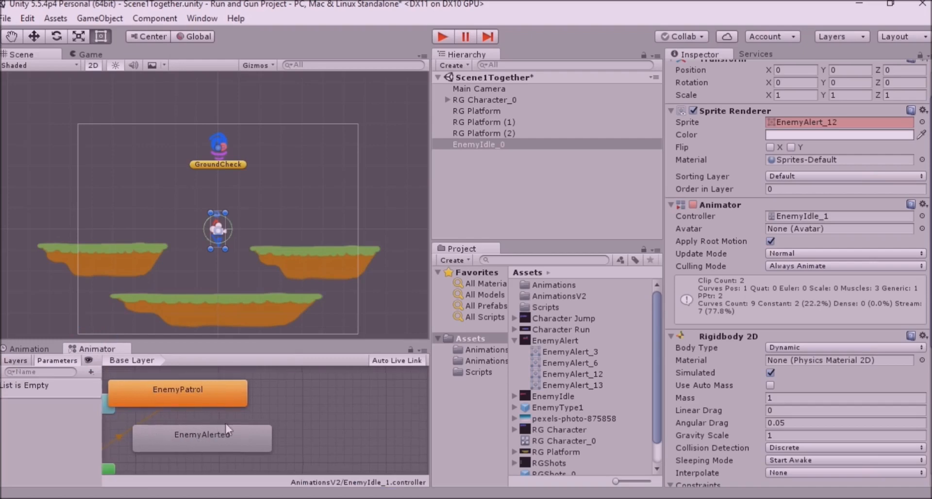
left_click_drag(231, 430, 386, 383)
middle_click_drag(295, 415, 233, 435)
left_click_drag(171, 406, 162, 438)
left_click_drag(273, 405, 298, 430)
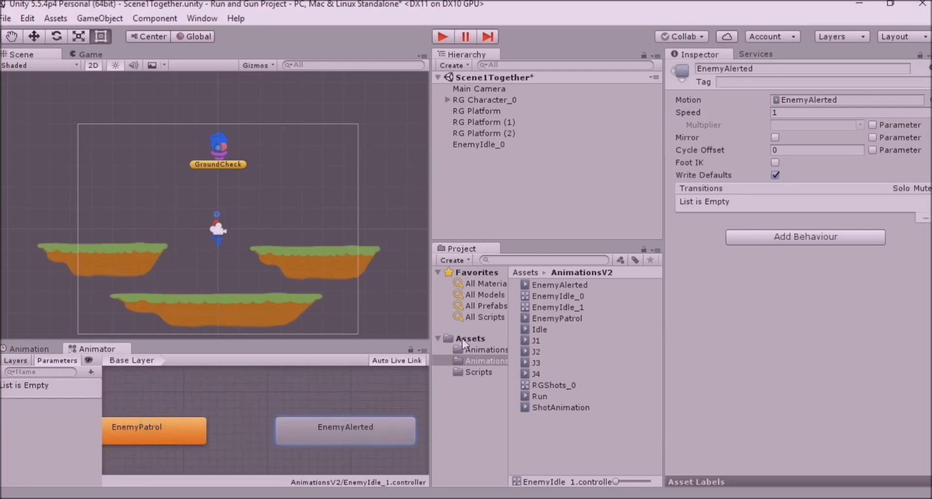
- Open the Scripts folder and examine the EnemyBehaviour script's code and the child objects of RG Character_0
left_click(490, 371)
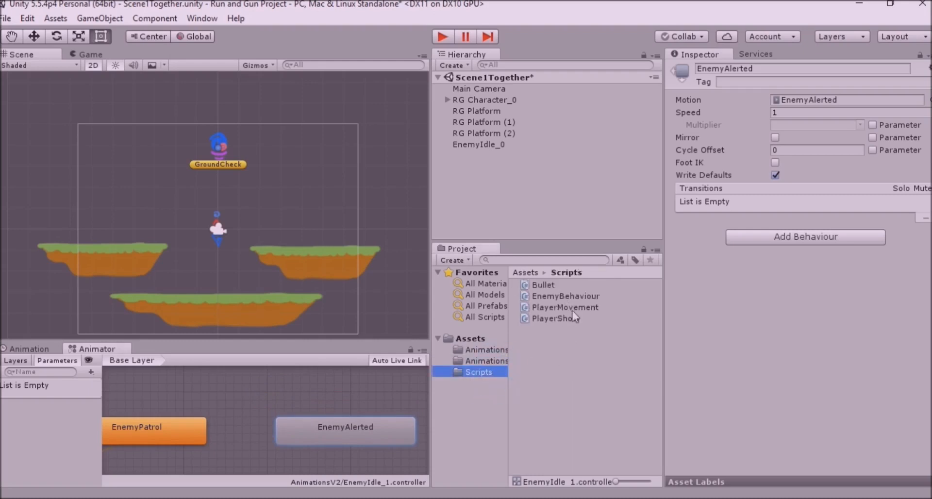
left_click(577, 298)
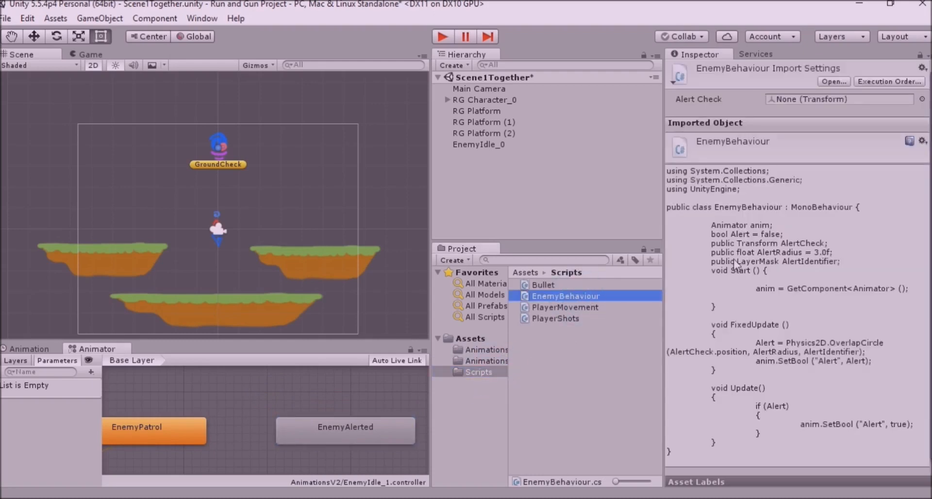
scroll(736, 266, "down", 1)
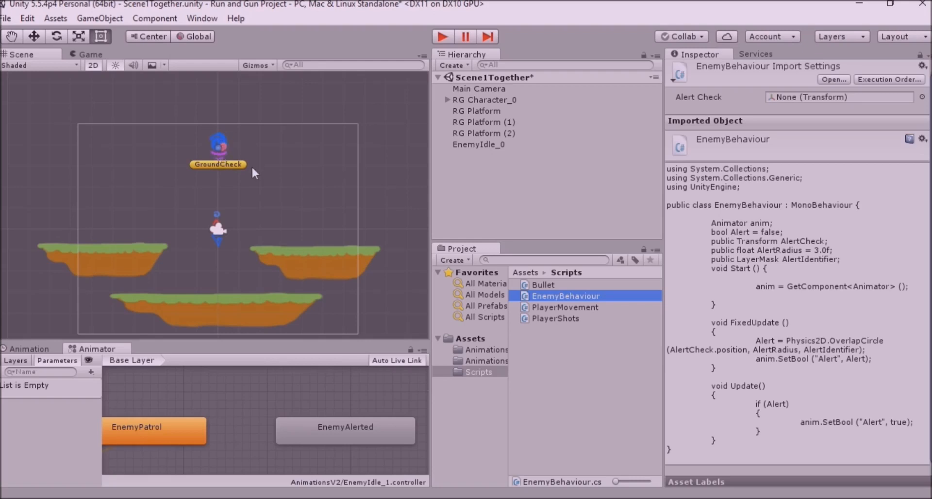
left_click(447, 100)
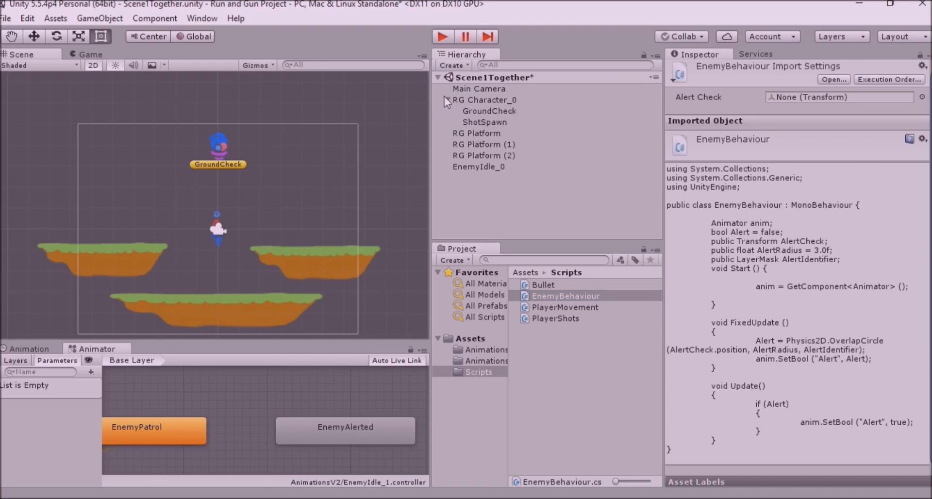
left_click(446, 100)
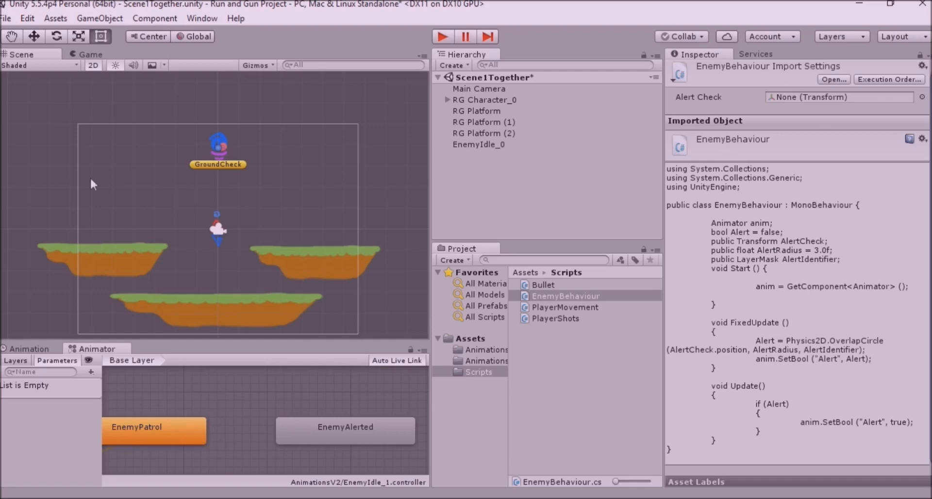
- Disable the Main Camera object so its icon does not cover the enemy in the scene view
left_click(474, 144)
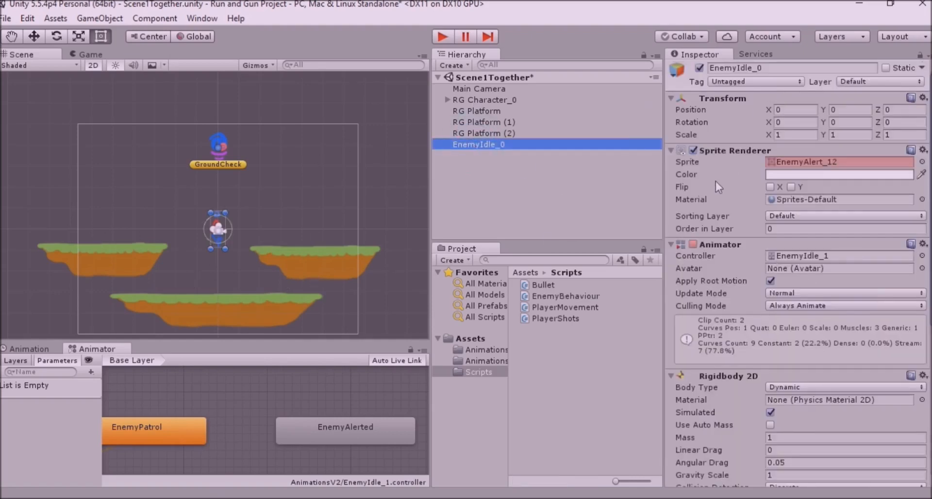
scroll(263, 210, "up", 3)
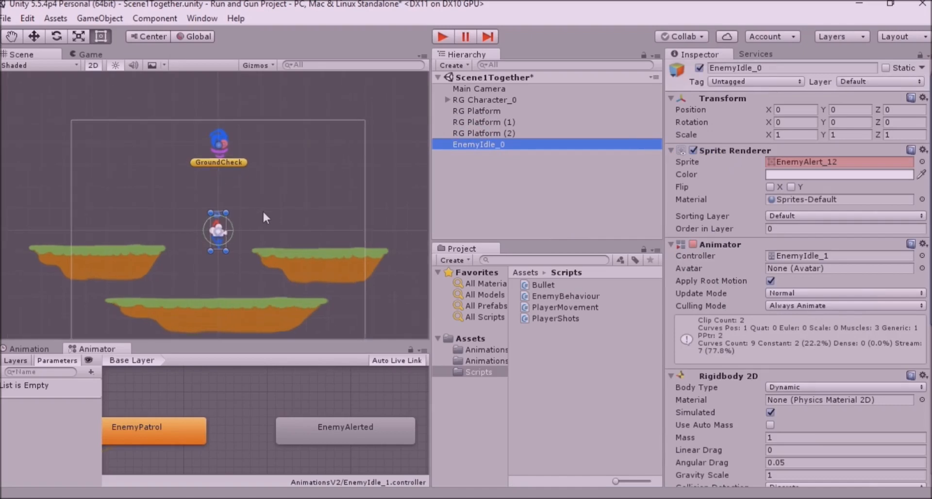
left_click(29, 349)
scroll(274, 245, "up", 2)
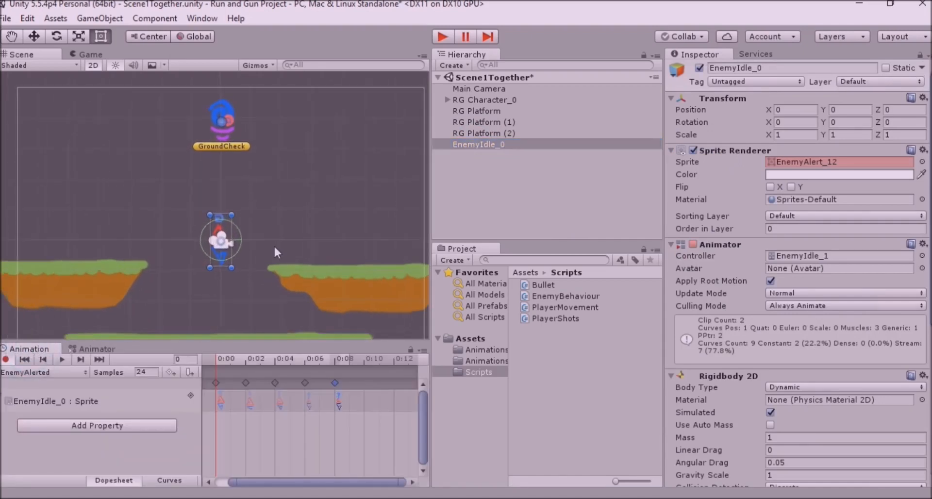
left_click(483, 88)
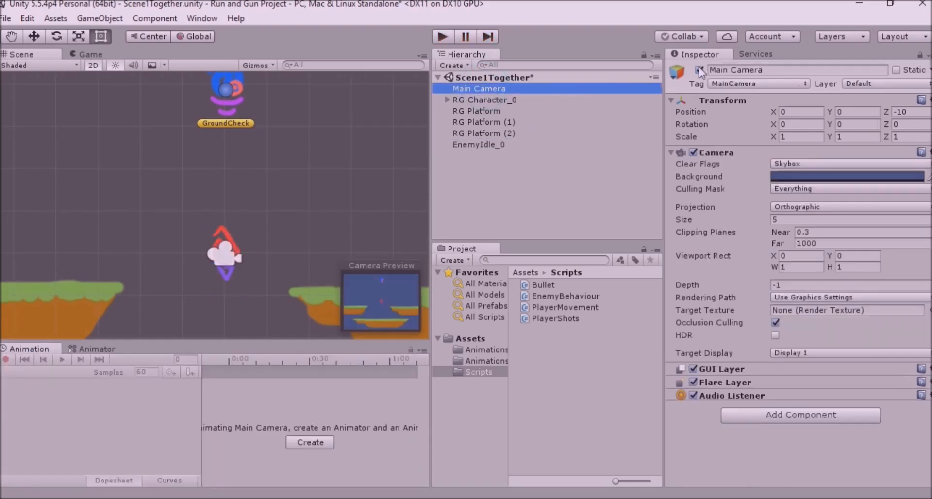
left_click(699, 71)
- Add the Enemy Behaviour script as a component to the EnemyIdle_0 object
left_click(469, 145)
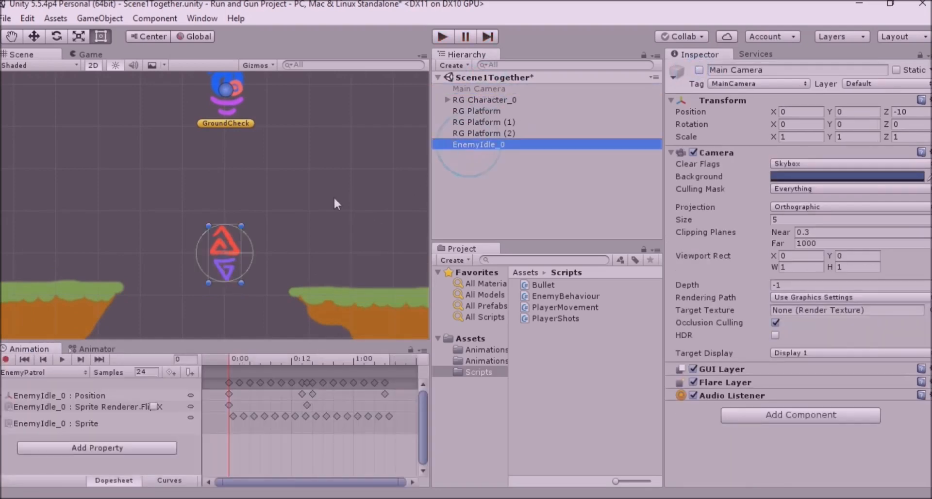
scroll(291, 215, "down", 2)
scroll(291, 218, "down", 2)
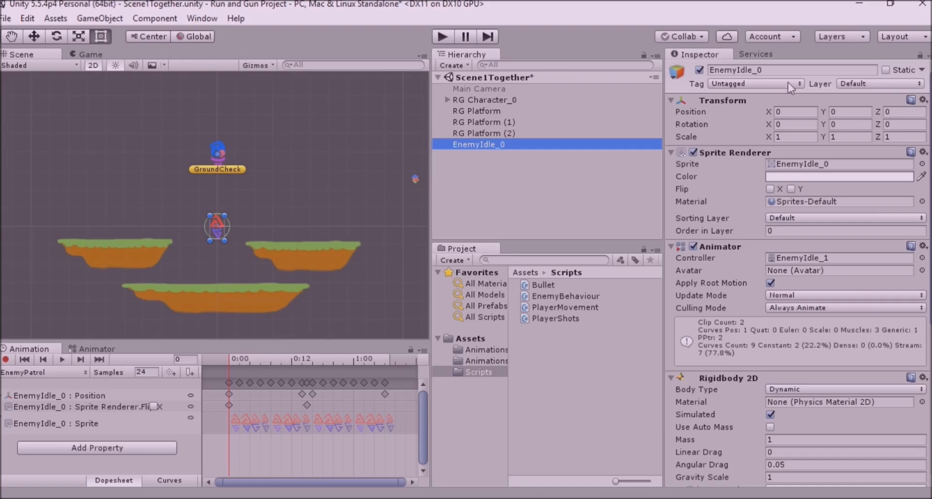
scroll(807, 231, "down", 4)
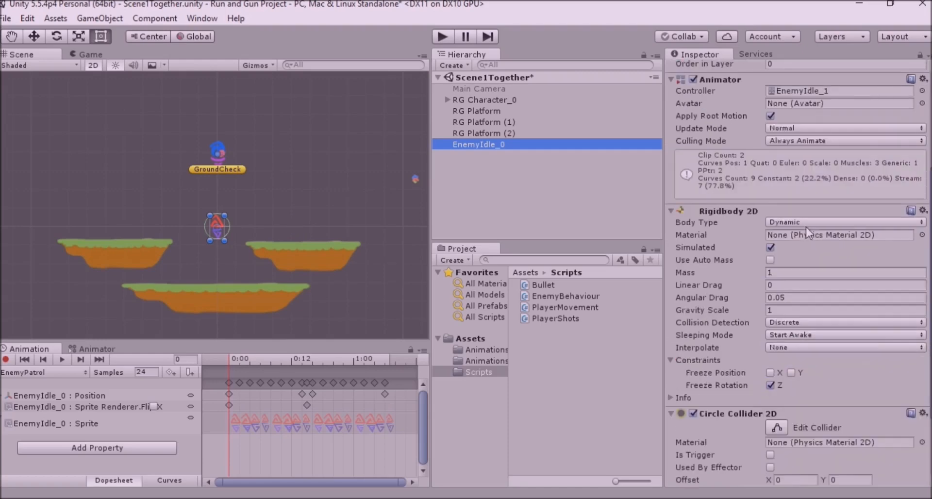
scroll(791, 279, "down", 2)
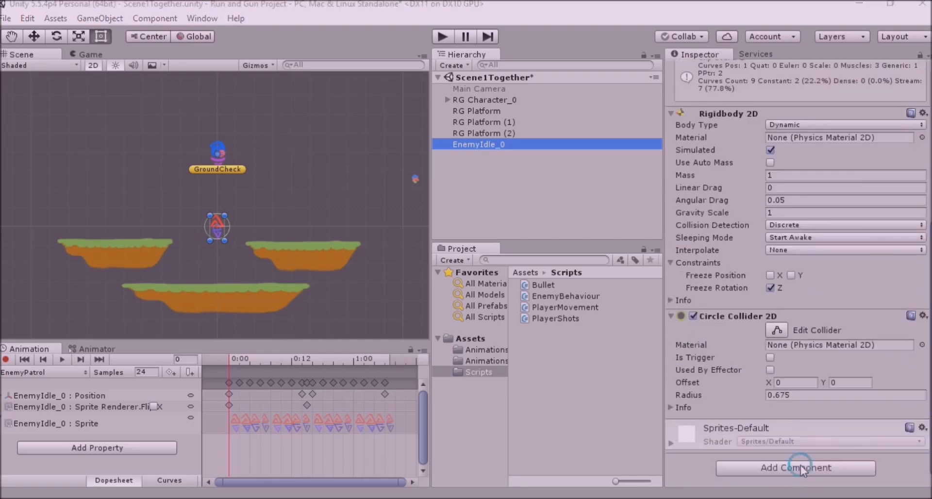
left_click(800, 466)
left_click(756, 421)
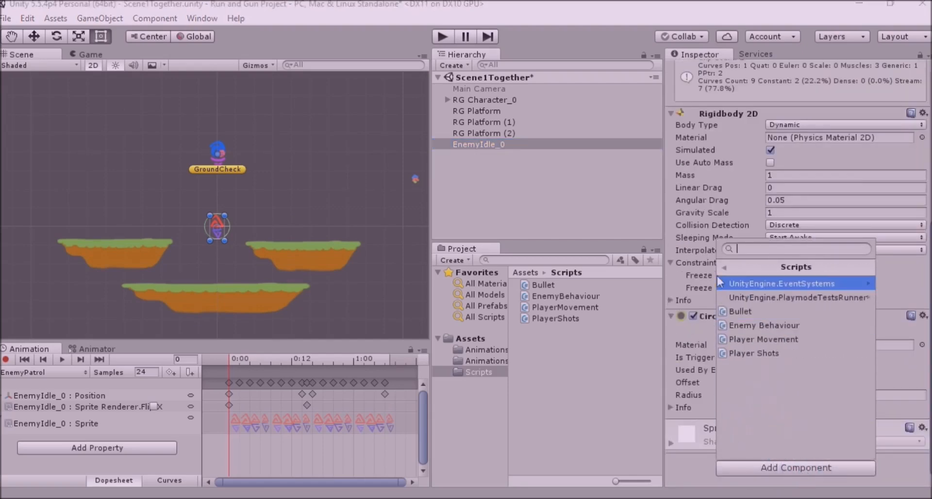
left_click(780, 325)
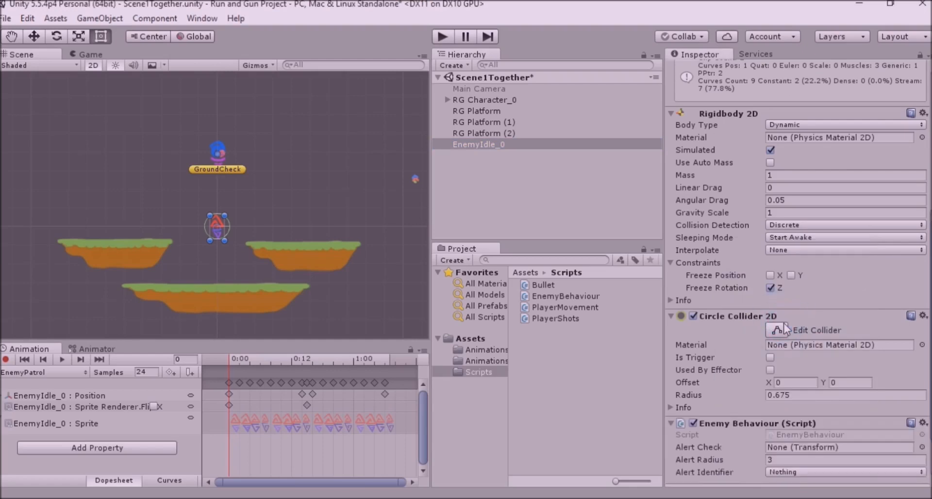
- Set the Enemy Behaviour script's Alert Identifier to the Player layer
scroll(843, 359, "down", 2)
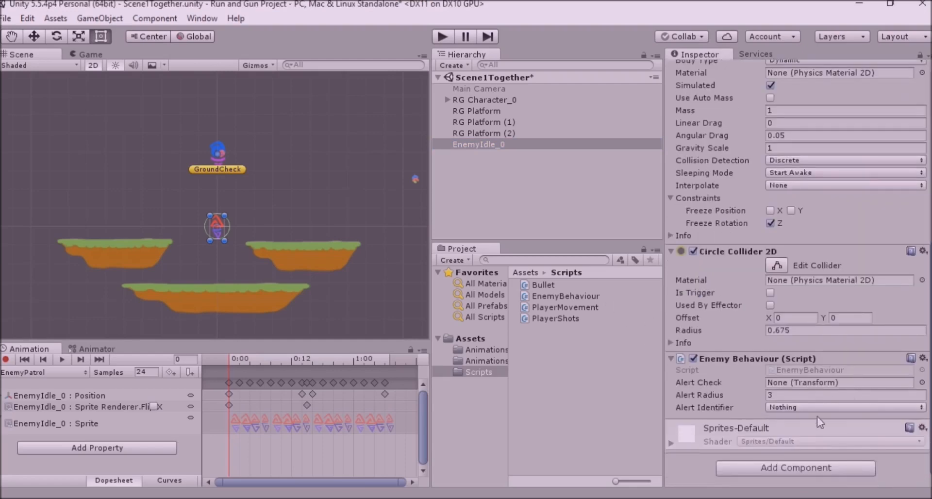
left_click(787, 404)
left_click(792, 406)
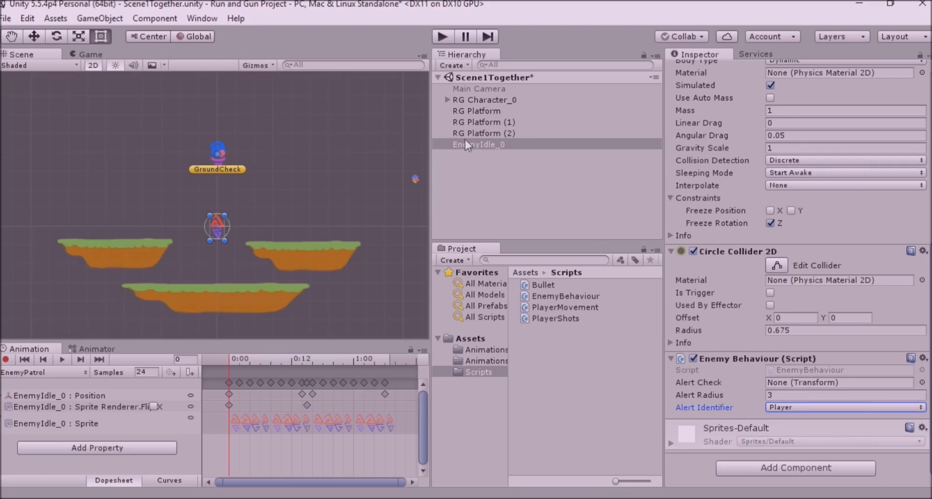
- Create an empty game object, make it a child of EnemyIdle_0 and reset its transform
scroll(710, 176, "up", 10)
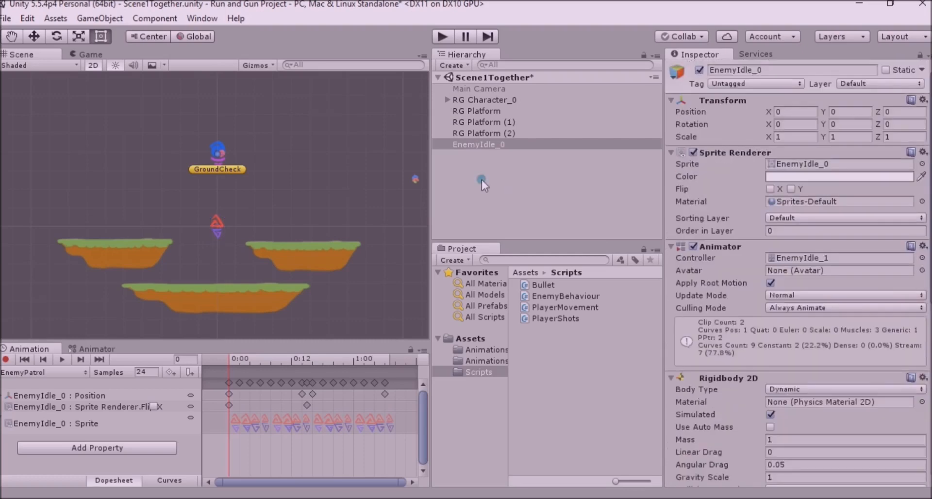
right_click(482, 179)
left_click(538, 294)
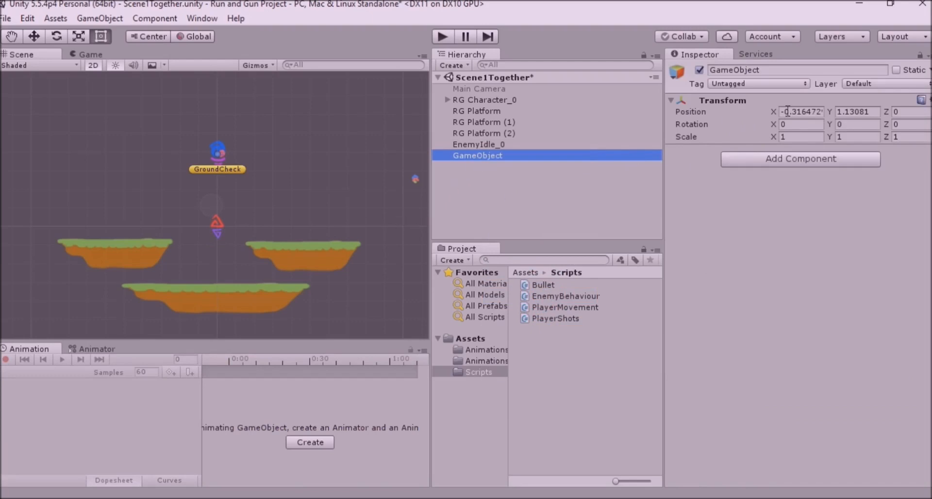
left_click_drag(496, 156, 503, 146)
left_click(922, 101)
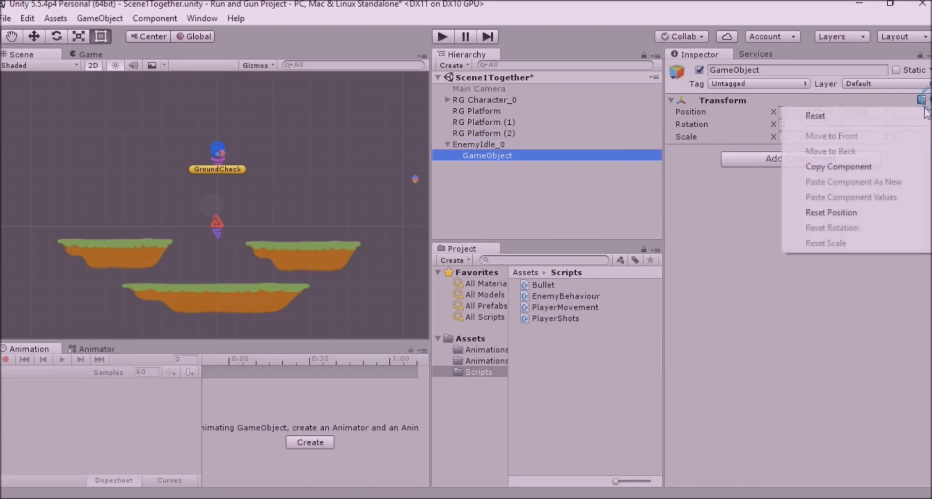
left_click(868, 116)
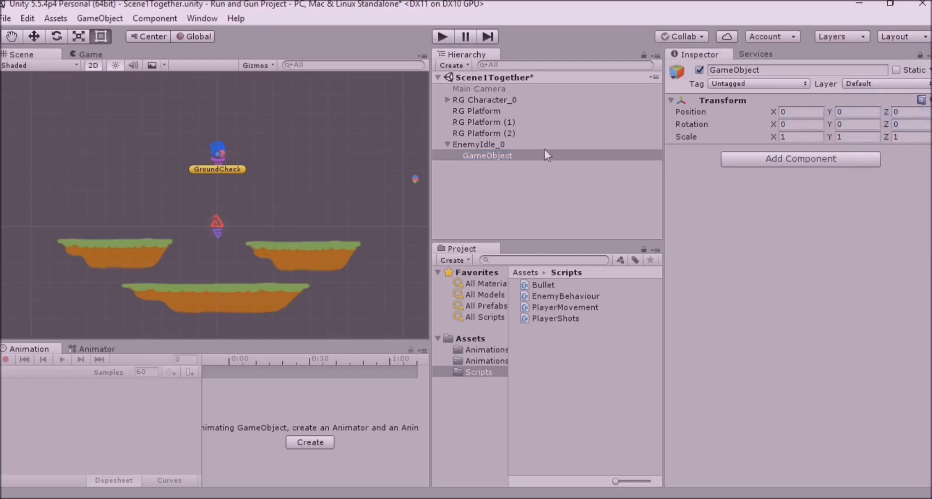
- Rename the empty child object of EnemyIdle_0 as EARL
left_click(516, 161)
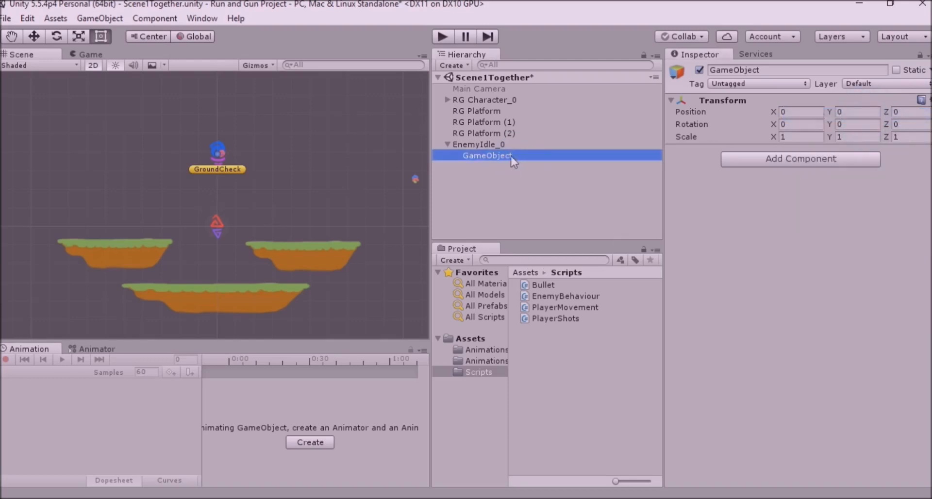
left_click(511, 156)
type("EARL")
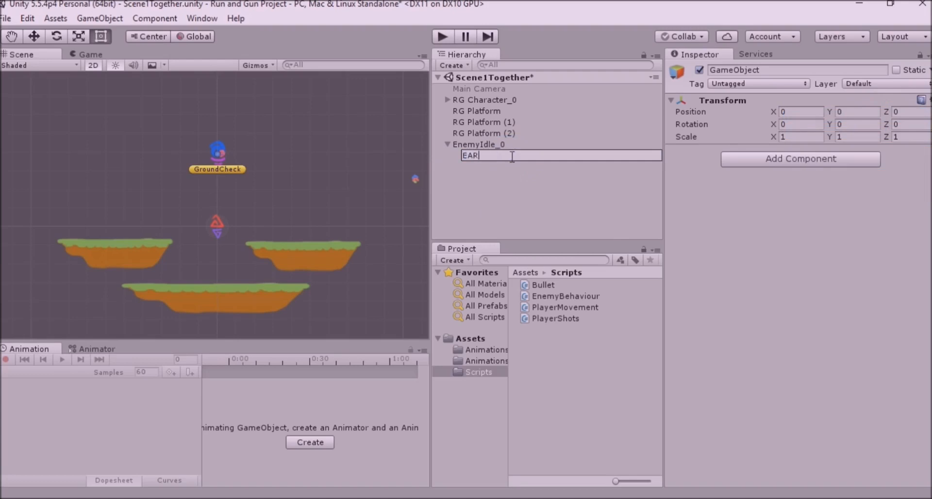
left_click(549, 173)
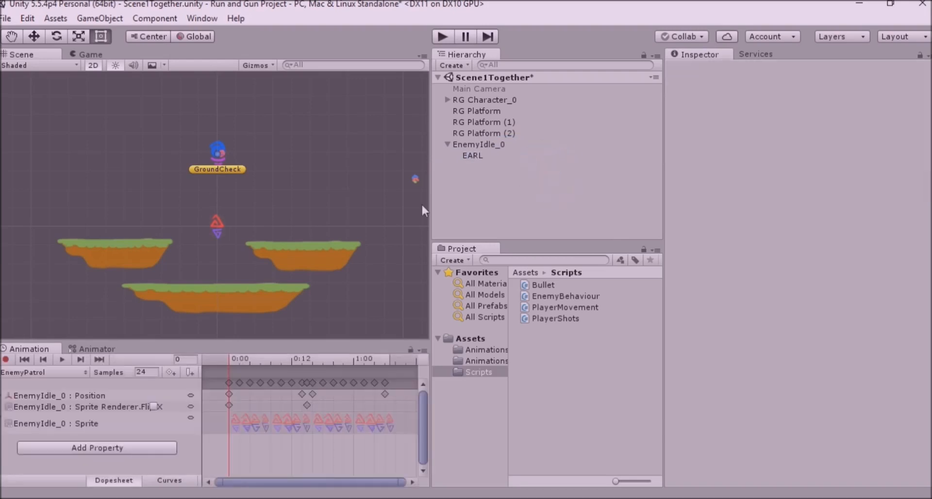
- Assign the EARL child object as the Alert Check of EnemyIdle_0's Enemy Behaviour script
left_click(469, 144)
scroll(773, 301, "down", 8)
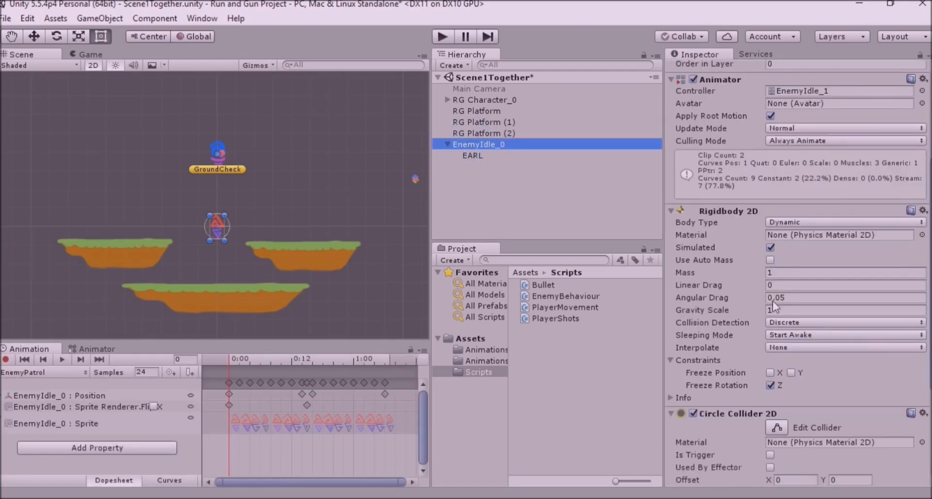
left_click_drag(482, 156, 792, 387)
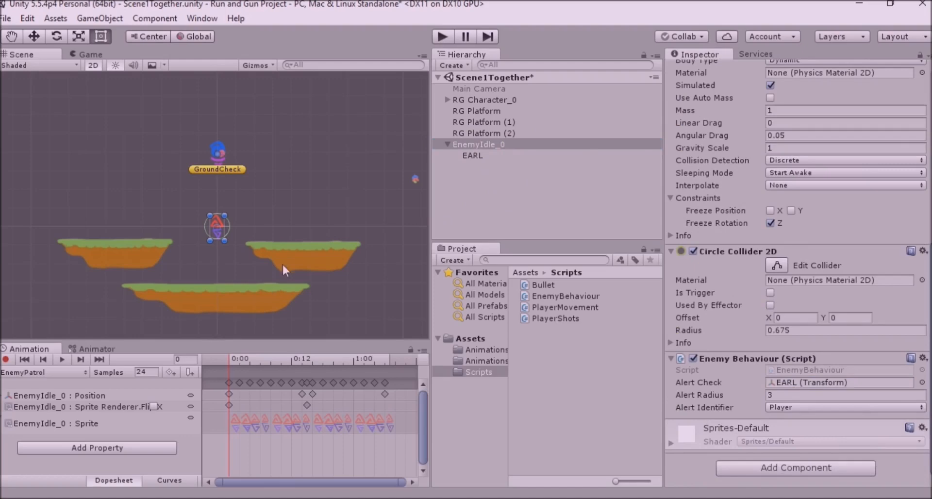
- Give the EnemyIdle_0 object a green circle icon in the scene
scroll(683, 163, "up", 8)
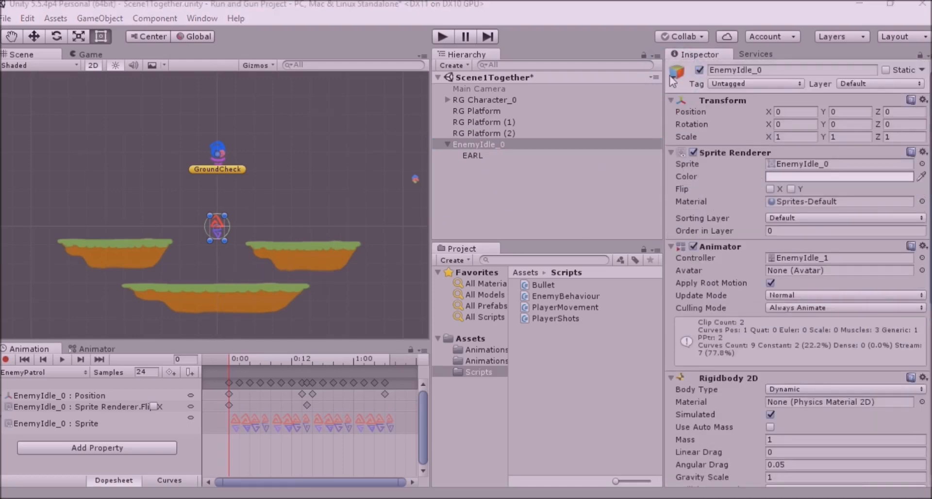
left_click(677, 73)
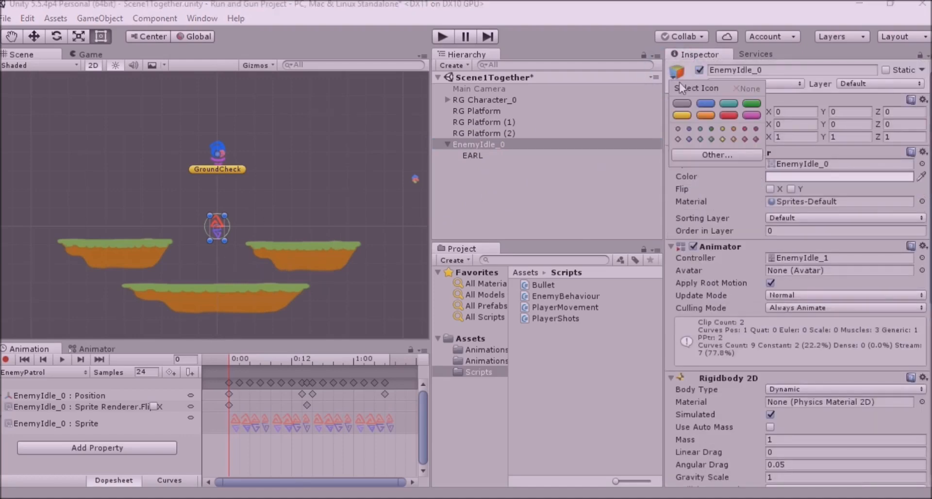
left_click(711, 129)
scroll(240, 232, "up", 3)
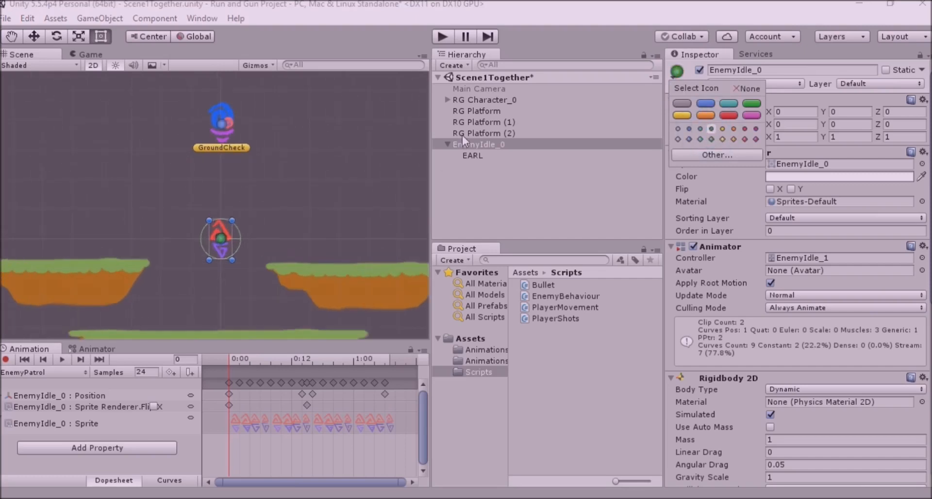
- Activate the Main Camera object in the scene
left_click(449, 145)
left_click(465, 89)
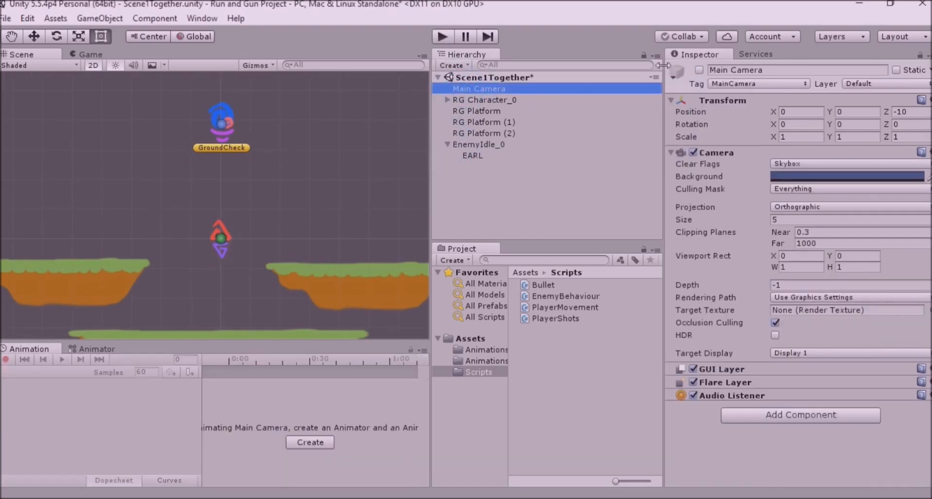
left_click(699, 70)
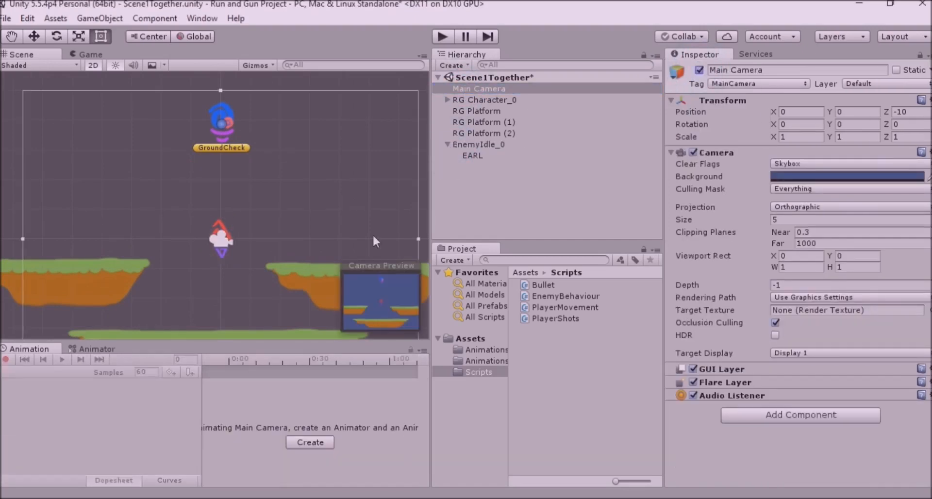
scroll(372, 234, "down", 3)
- In EnemyIdle_0's animator controller, create a transition from the EnemyPatrol state to the EnemyAlerted state
left_click(488, 145)
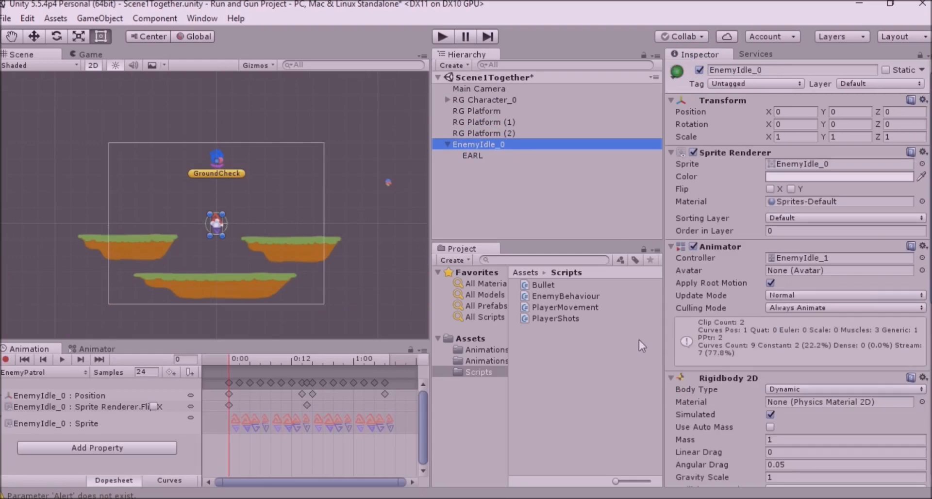
scroll(806, 358, "down", 10)
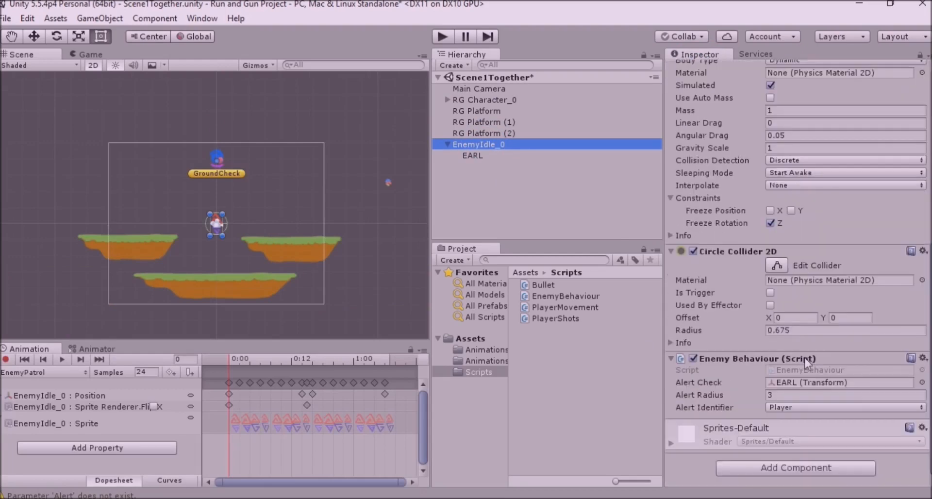
left_click(90, 348)
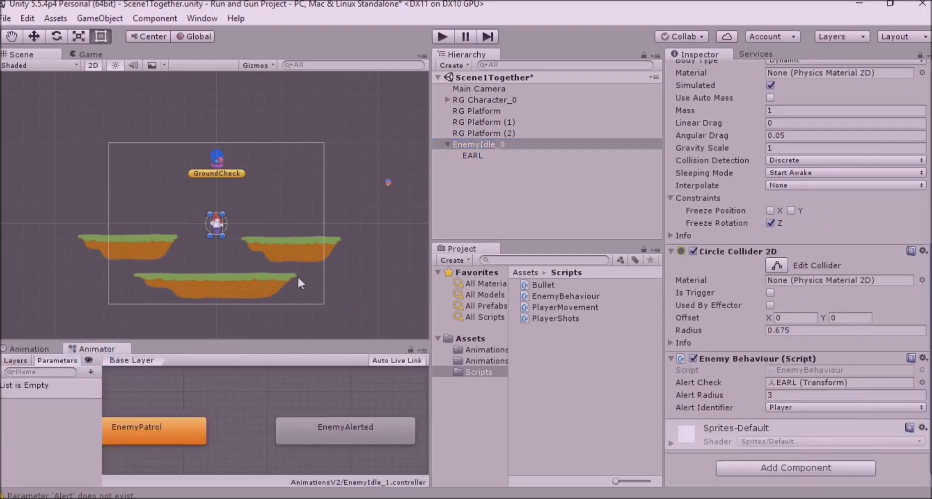
left_click(182, 437)
right_click(182, 437)
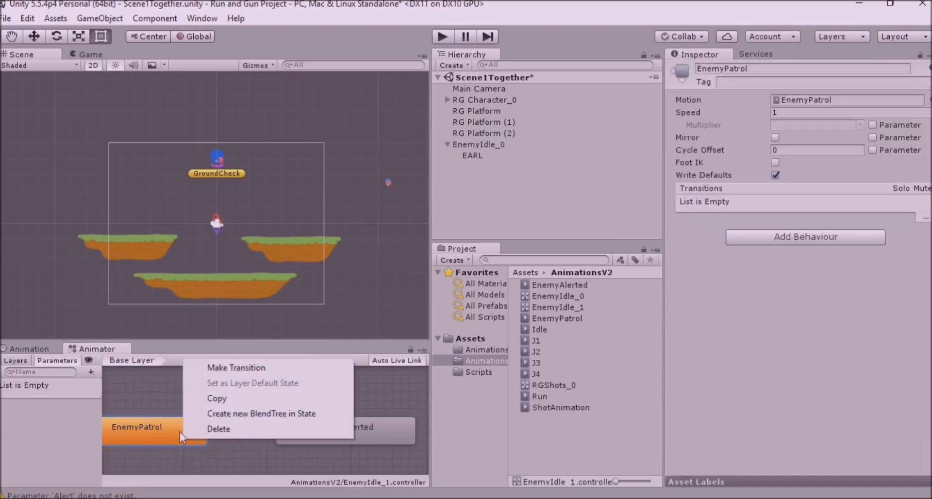
left_click(232, 371)
left_click(308, 438)
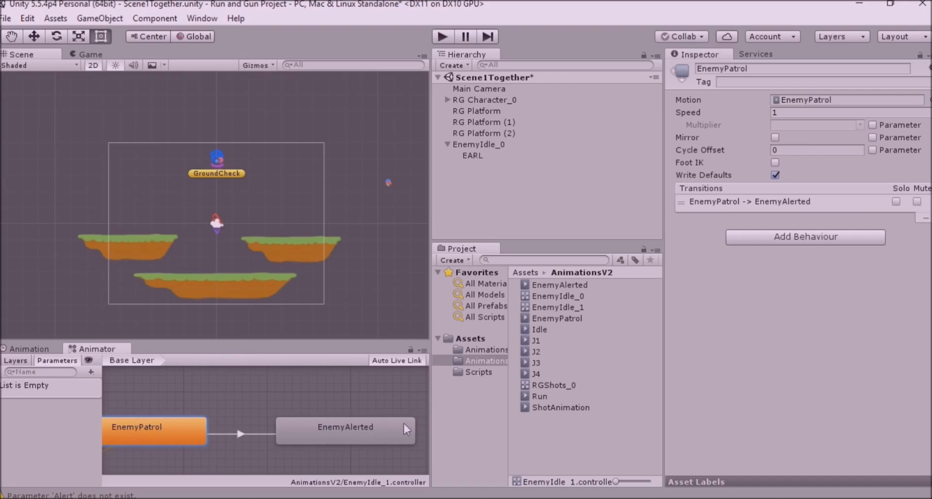
- Create a return transition from the EnemyAlerted state to the EnemyPatrol state
right_click(336, 431)
left_click(362, 356)
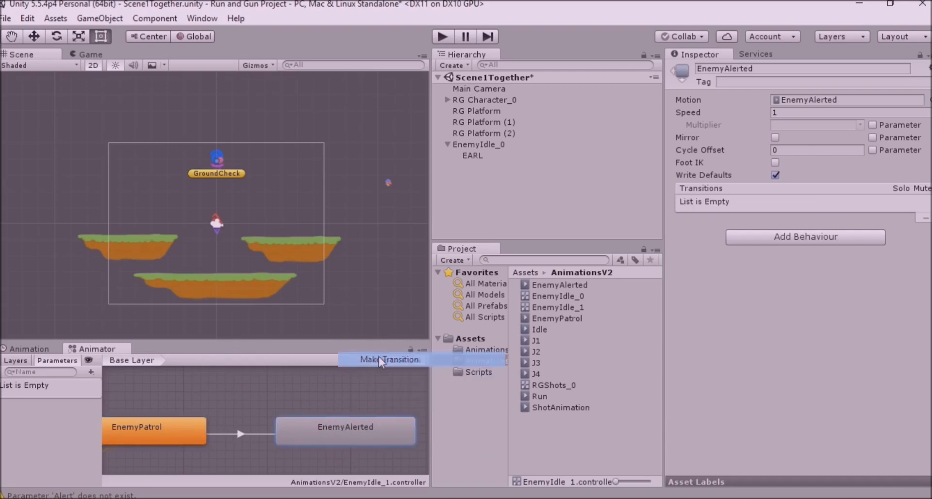
left_click(190, 427)
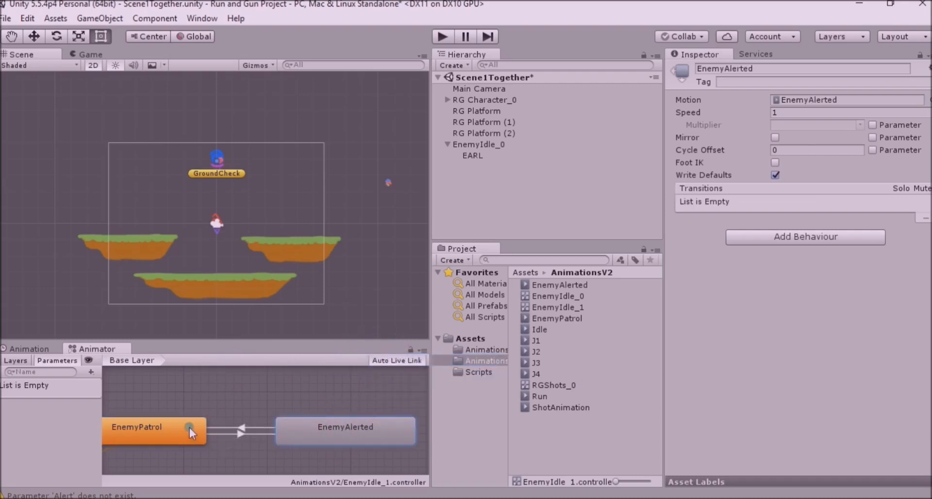
- Turn off Has Exit Time for the transition from EnemyPatrol to EnemyAlerted
left_click(241, 434)
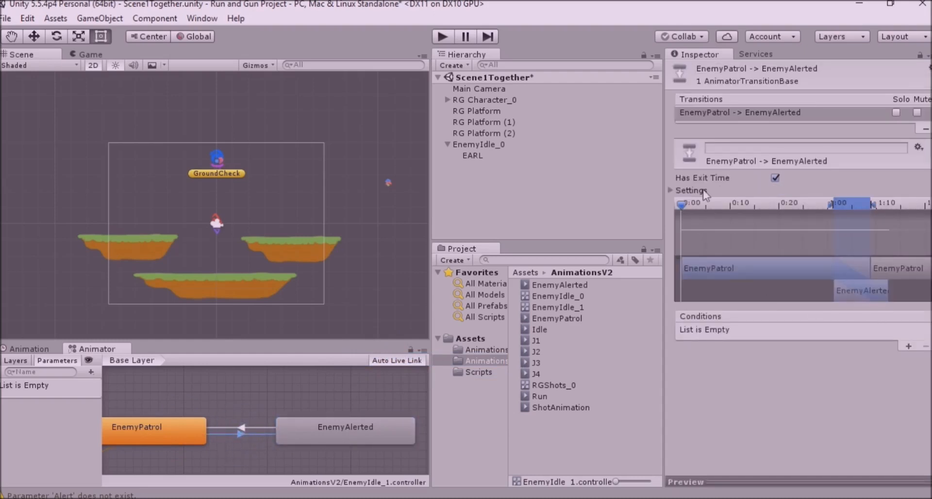
left_click(775, 177)
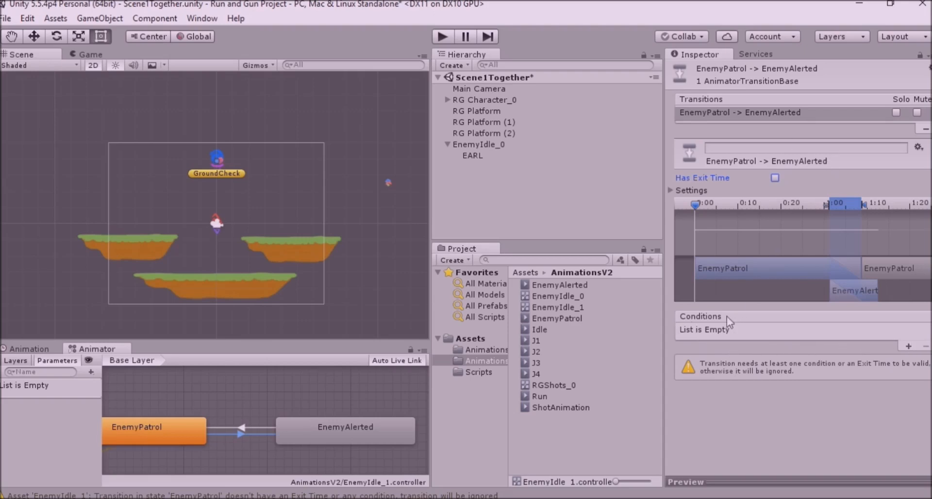
- Add a Bool parameter named Alert and make Alert true the condition of the EnemyPatrol to EnemyAlerted transition
left_click(90, 372)
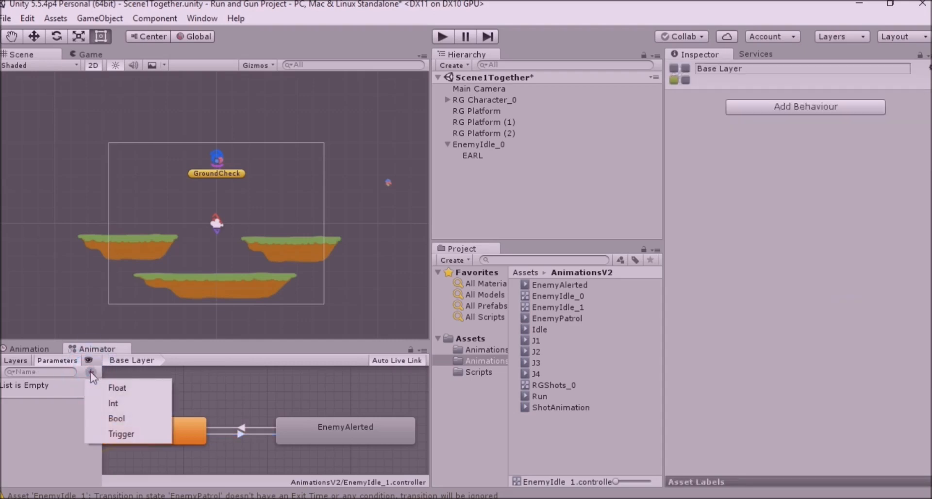
left_click(117, 418)
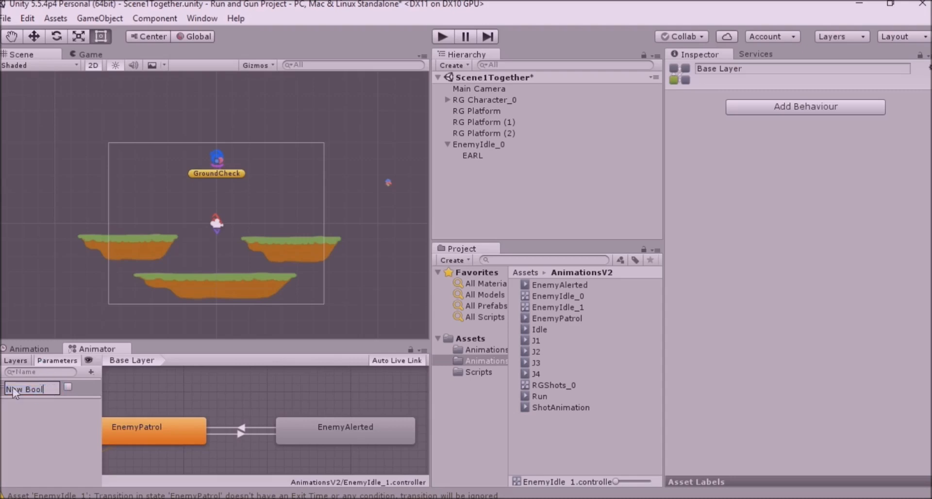
type("Alert")
left_click(233, 434)
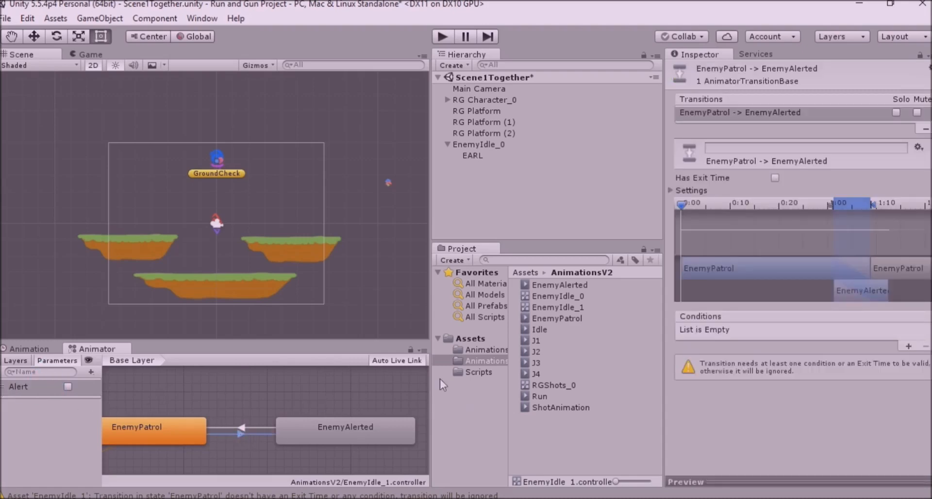
left_click(908, 346)
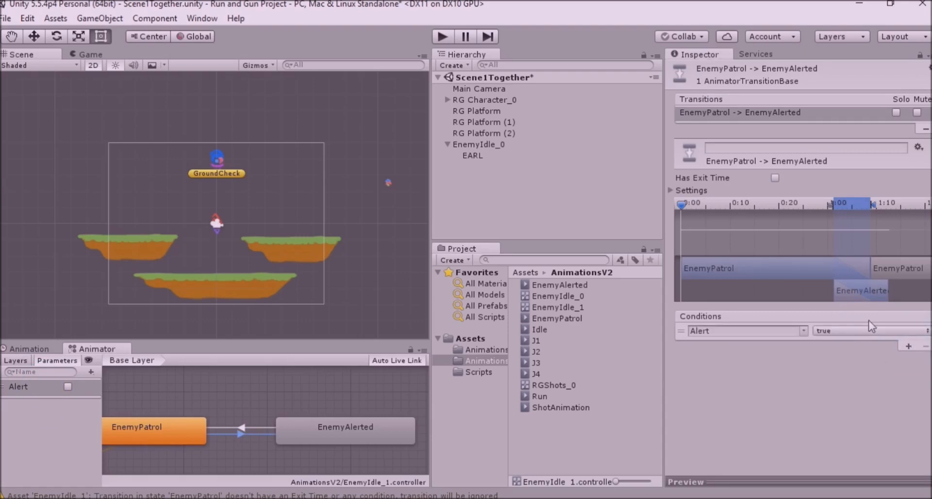
- Give the EnemyAlerted to EnemyPatrol transition the condition Alert false and turn off its Has Exit Time
left_click(243, 427)
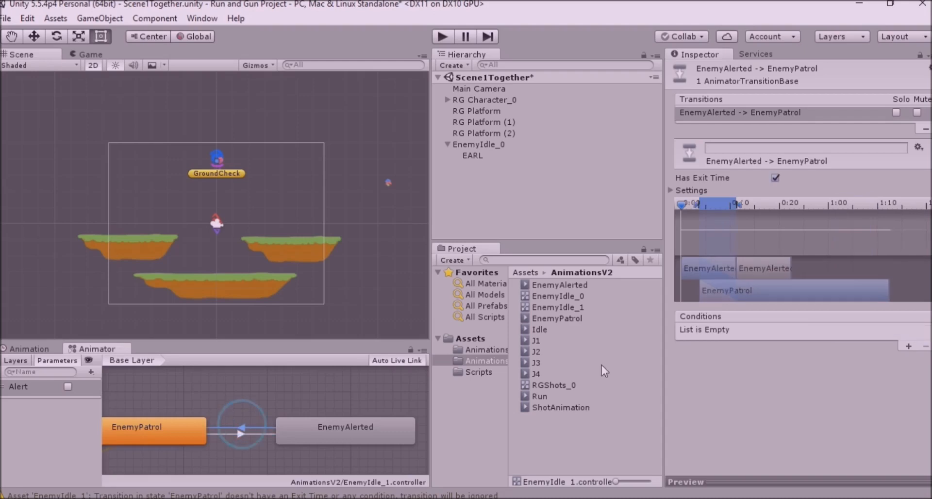
left_click(909, 346)
left_click(845, 330)
left_click(844, 361)
left_click(775, 178)
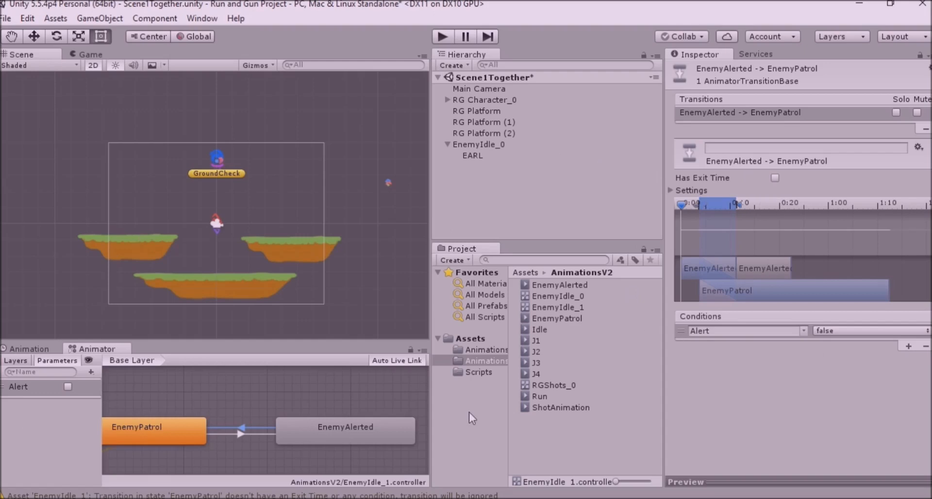
- Play the scene and run and jump the player between the platforms to test the enemy's switching between patrol and alert
middle_click_drag(185, 412, 264, 436)
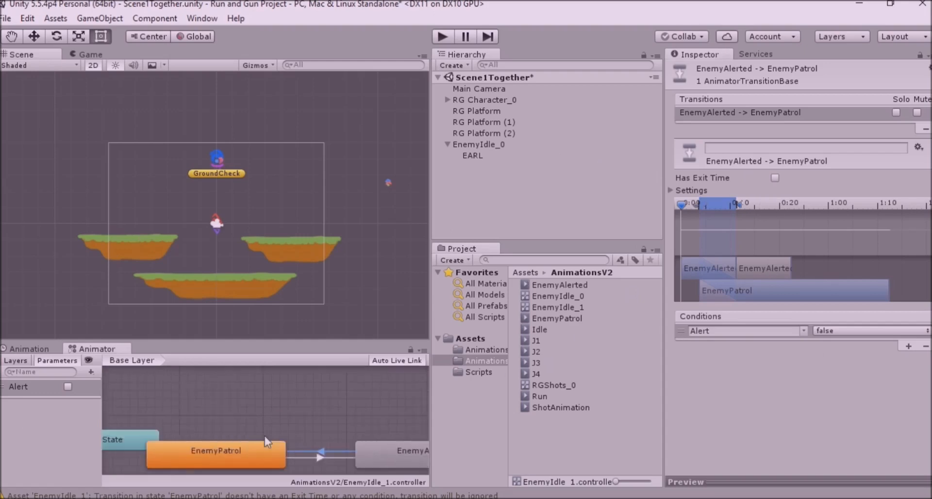
left_click(293, 405)
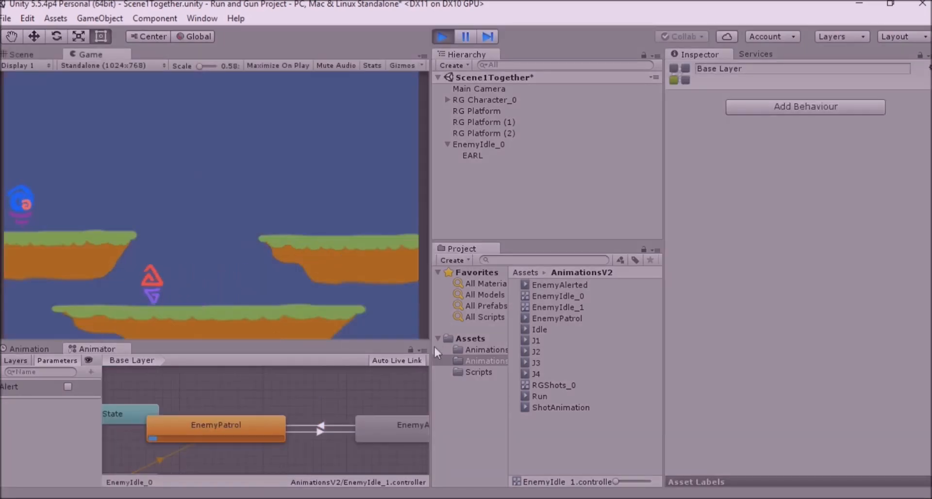
key("Right")
key("Right")
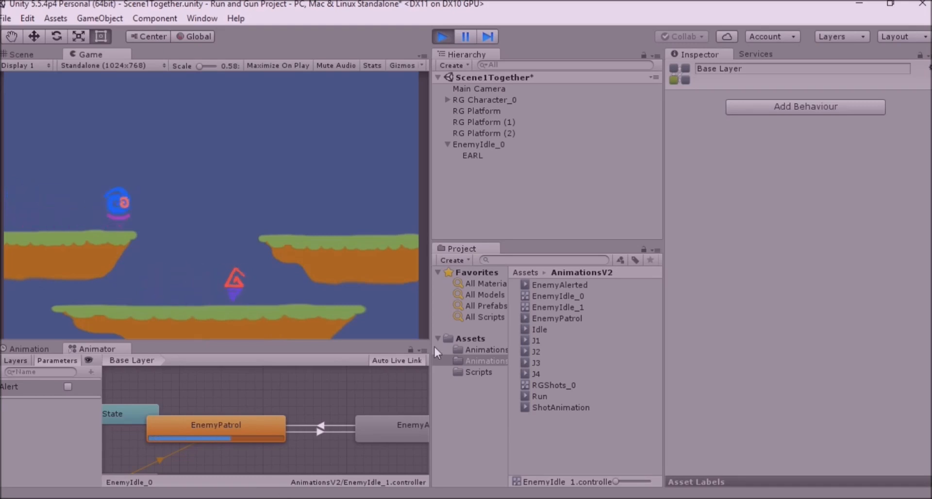
key("Left")
key("Right")
key("space")
key("Left")
key("Right")
key("space")
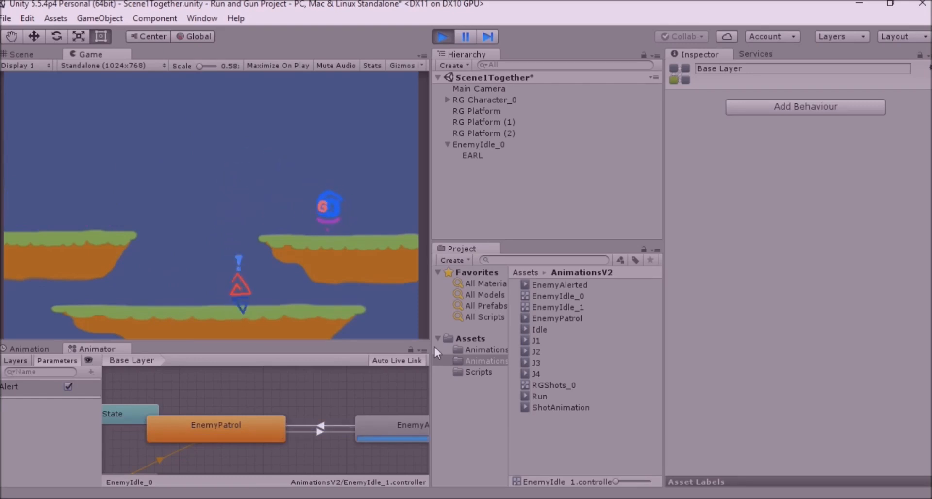
key("Right")
key("Left")
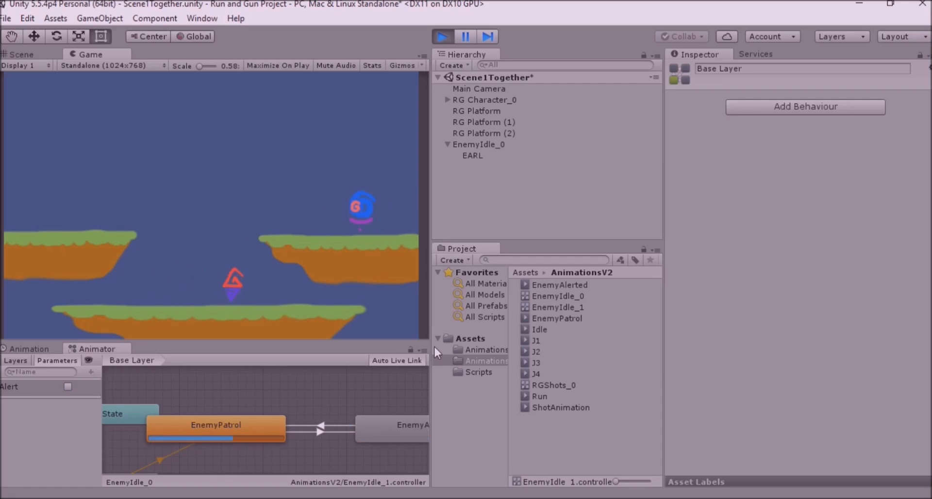
key("Left")
key("space")
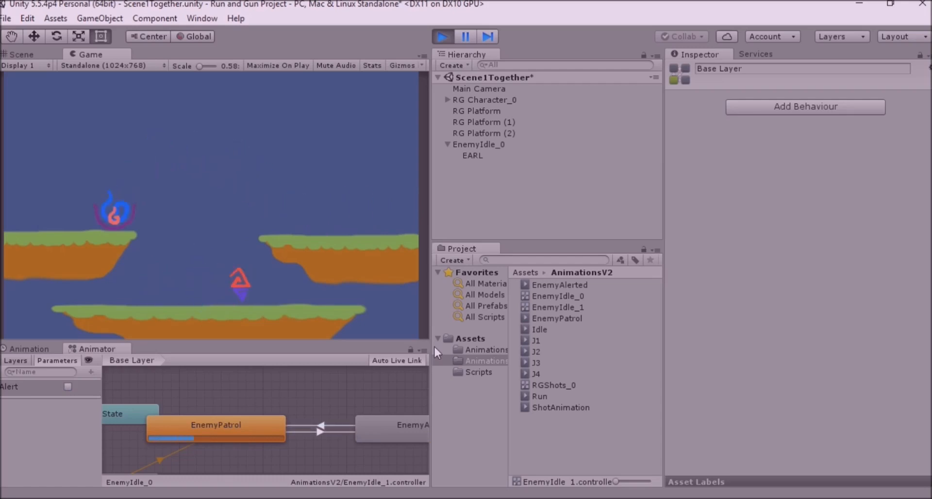
key("Right")
key("space")
key("Right")
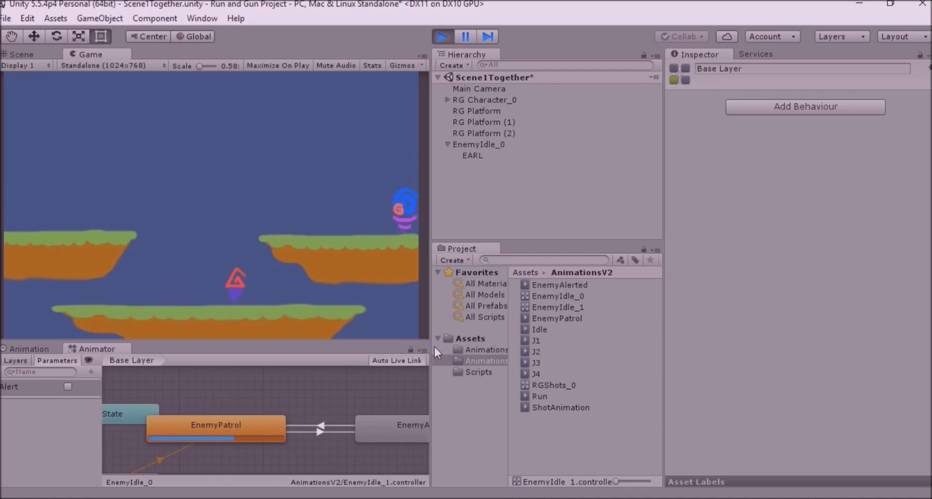
key("space")
key("Left")
key("Left")
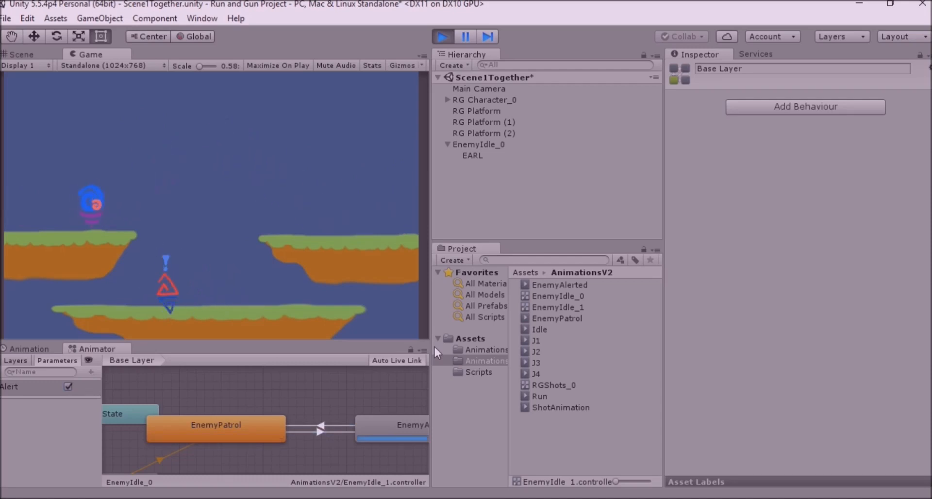